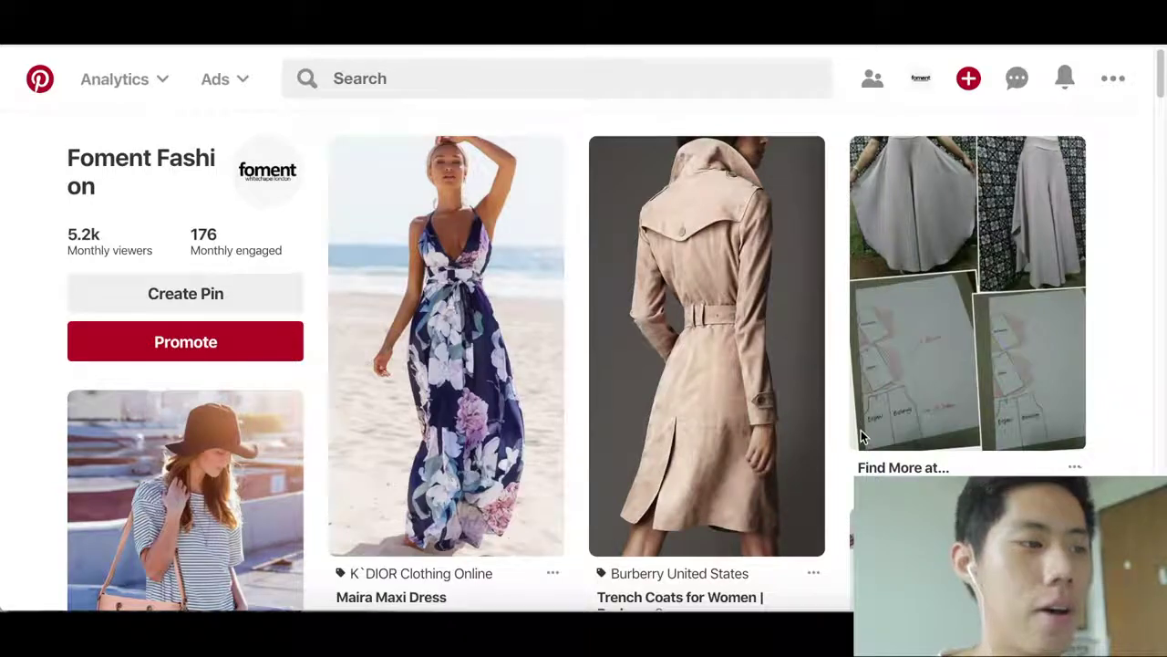
Scroll the Foment Fashion feed down to the Knitted split pullover and leather shoulder bag pins.
scroll(862, 429, down, 4)
scroll(867, 435, down, 5)
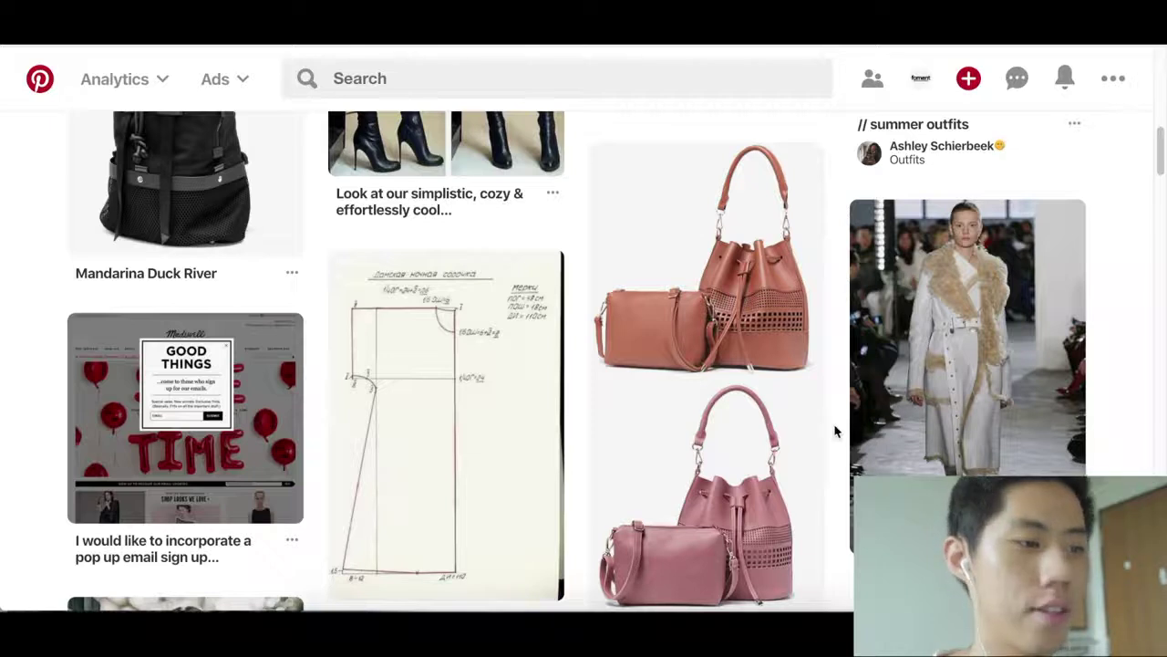
scroll(835, 417, down, 4)
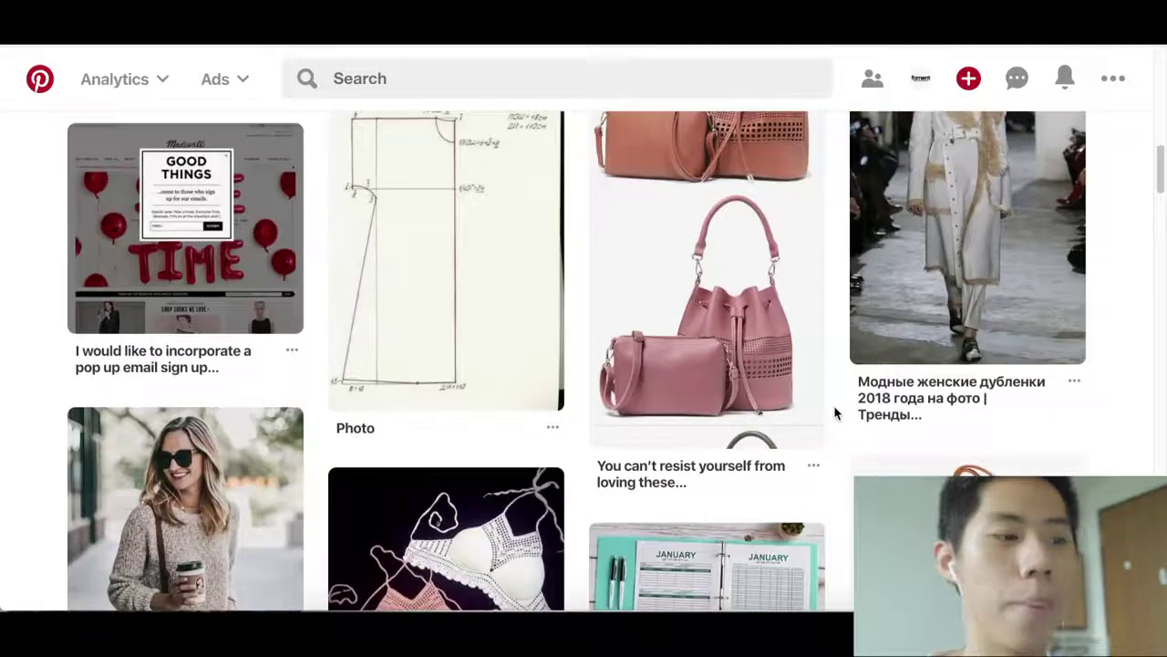
scroll(834, 415, down, 1)
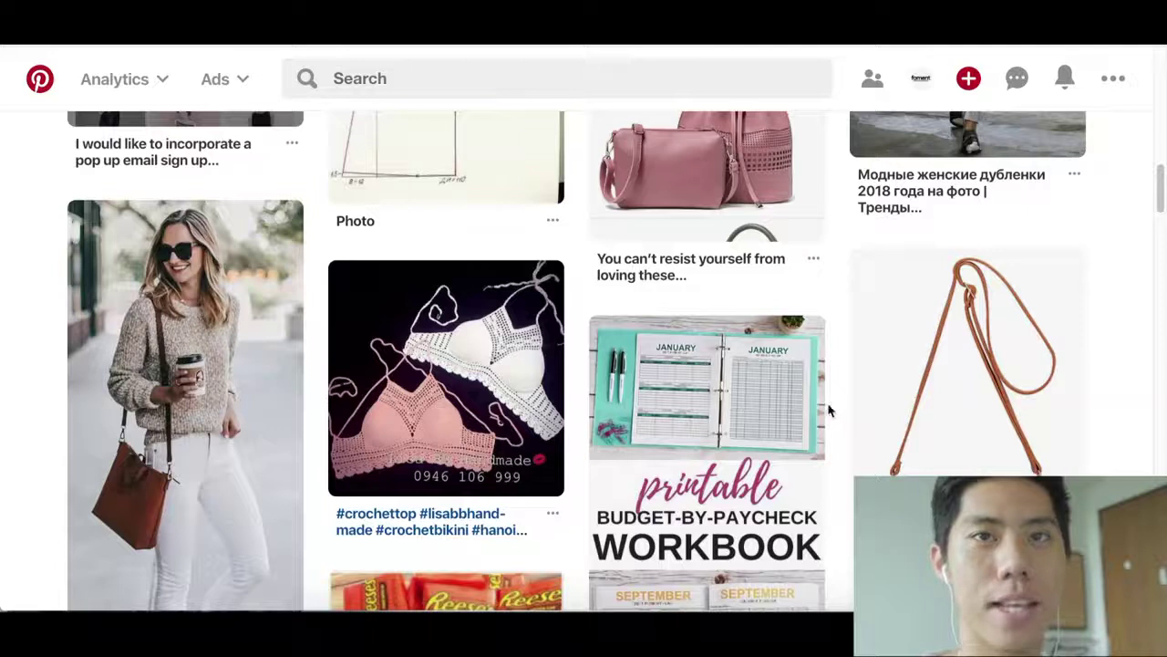
scroll(823, 400, down, 4)
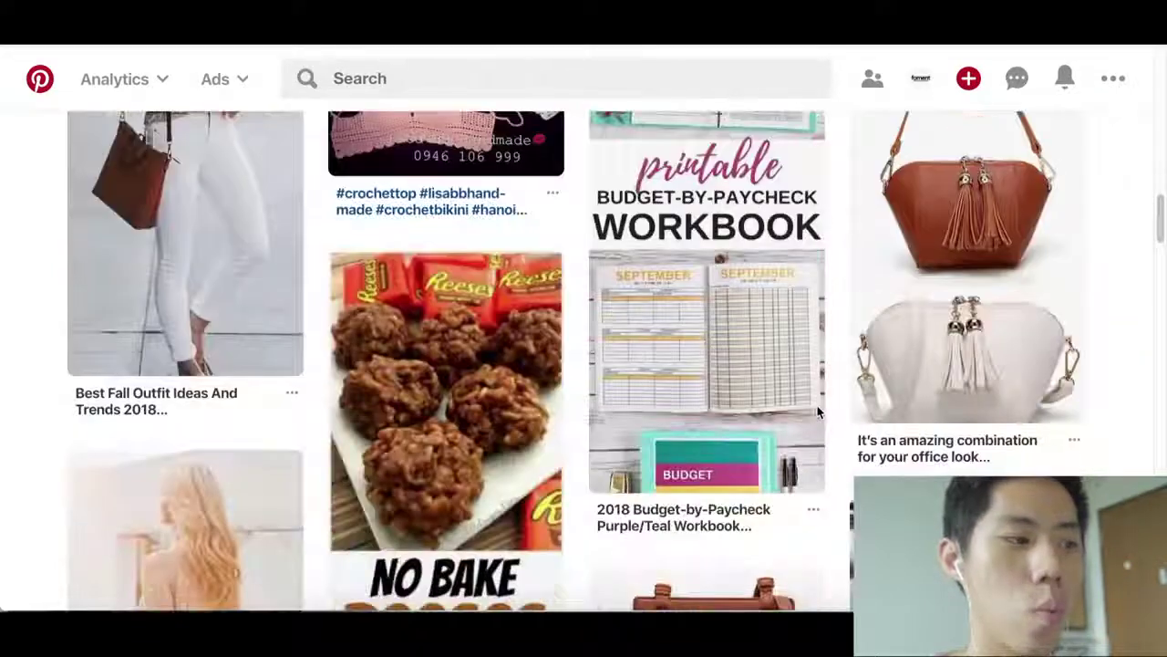
scroll(767, 391, down, 1)
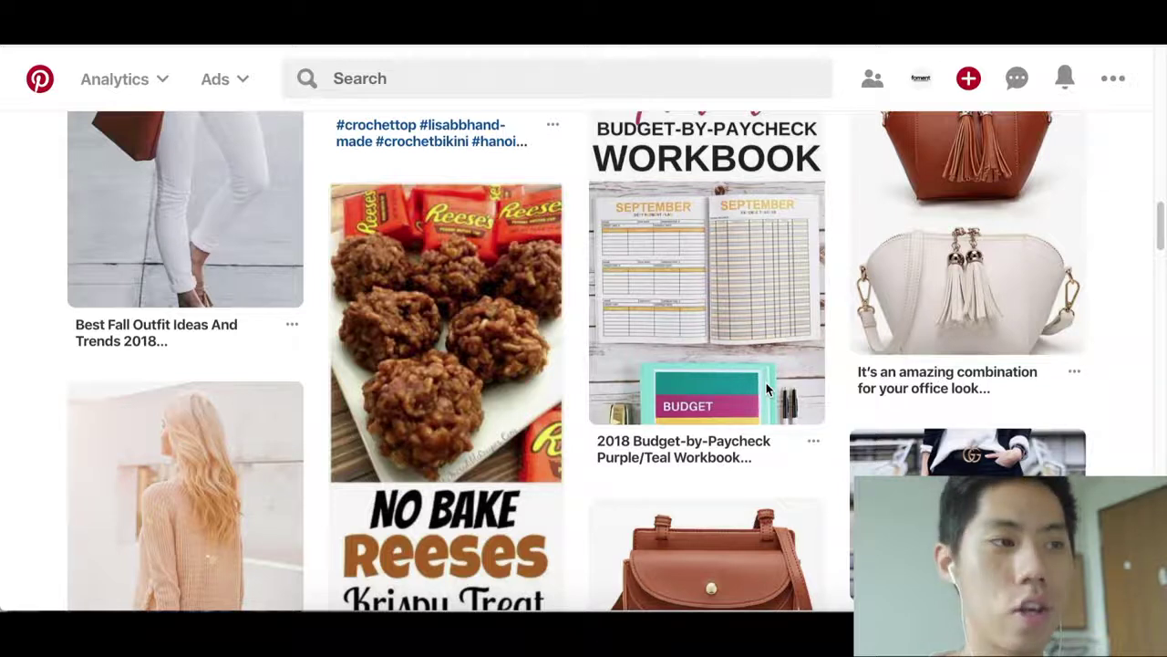
scroll(782, 404, down, 1)
scroll(776, 348, down, 1)
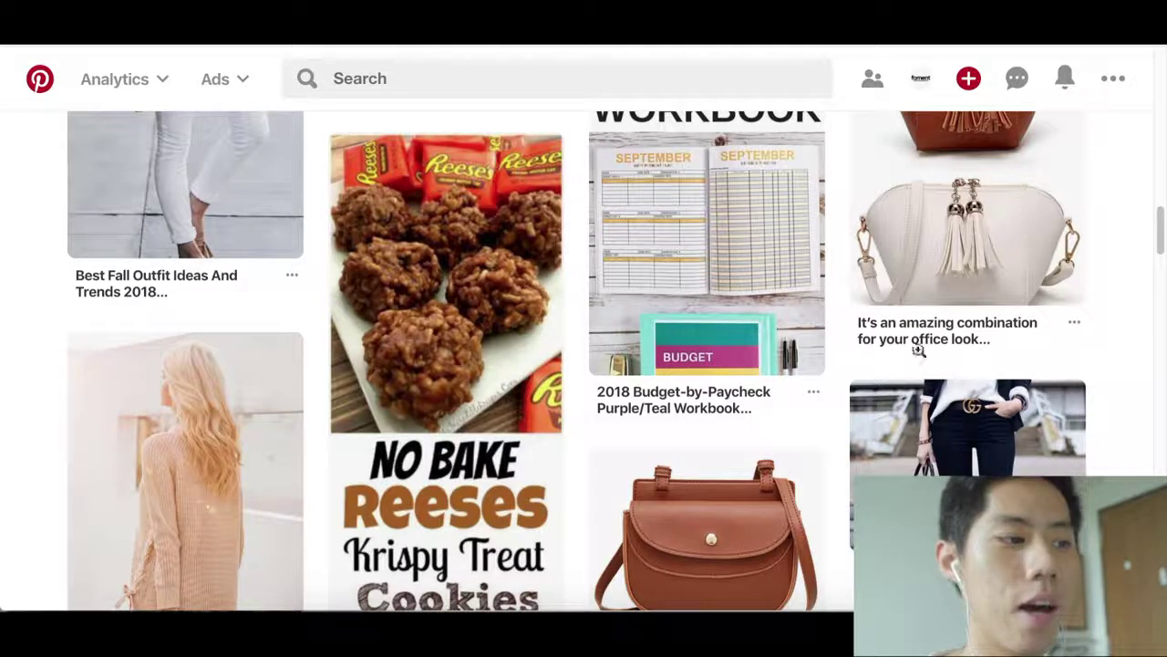
scroll(933, 355, down, 5)
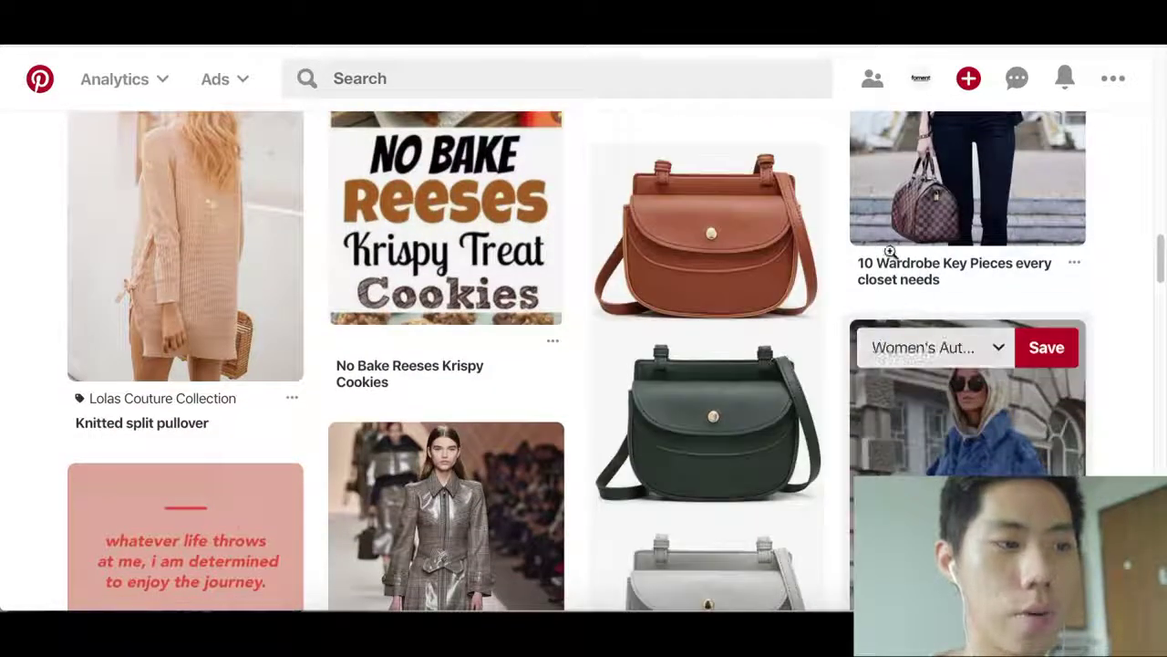
scroll(998, 250, up, 1)
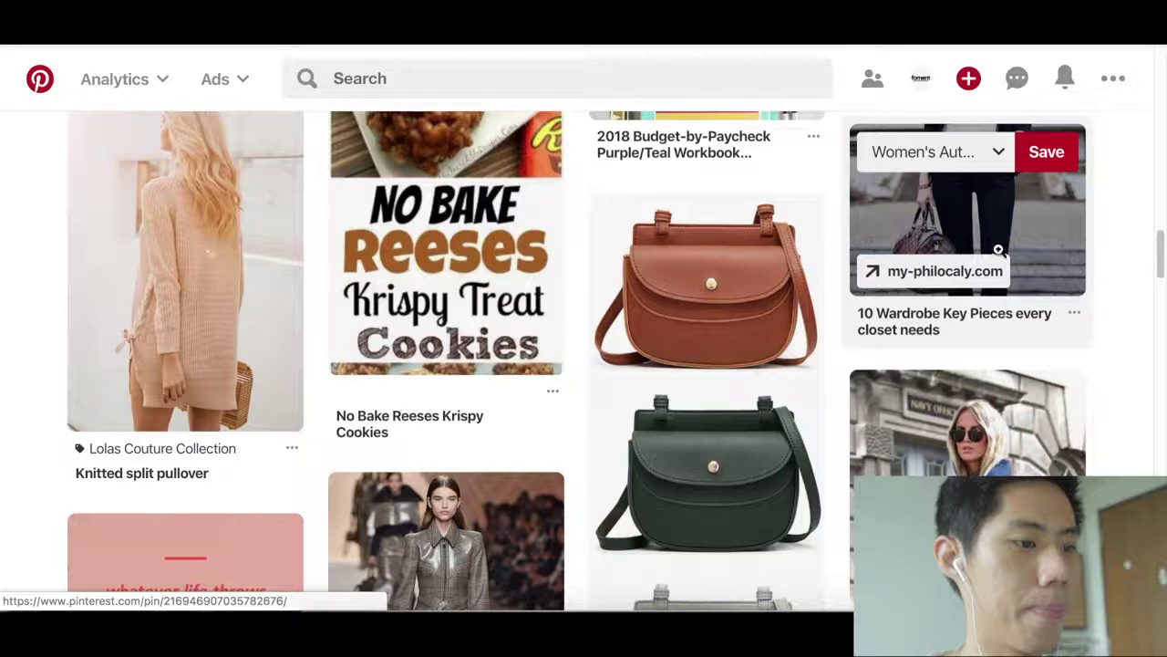
click(985, 253)
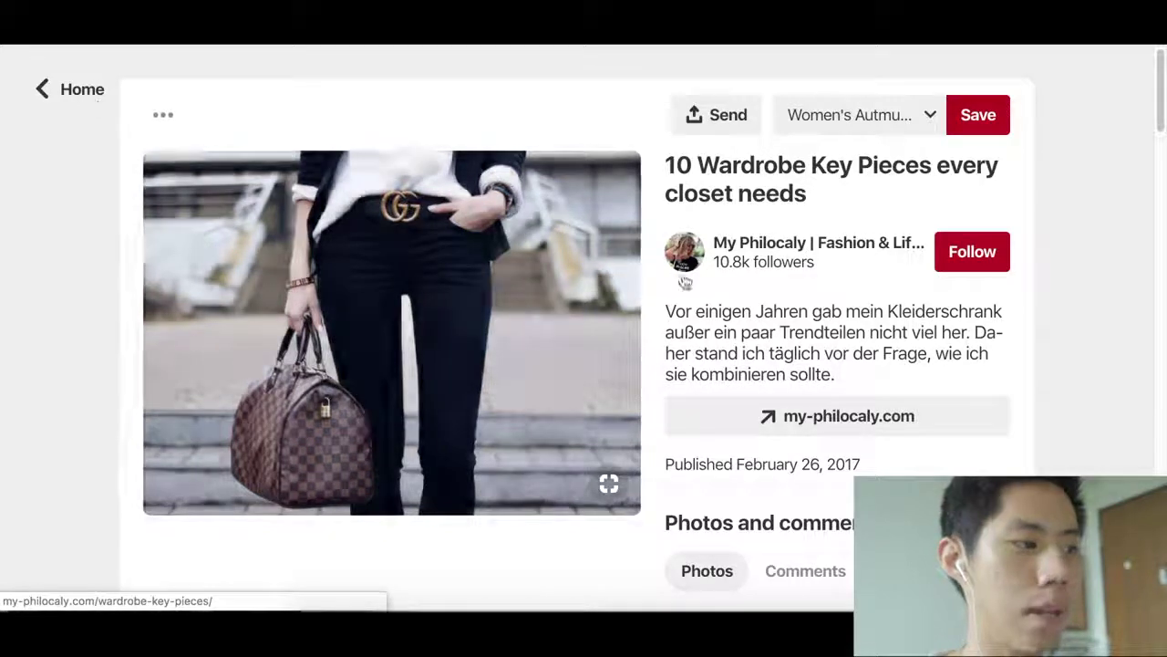
click(65, 103)
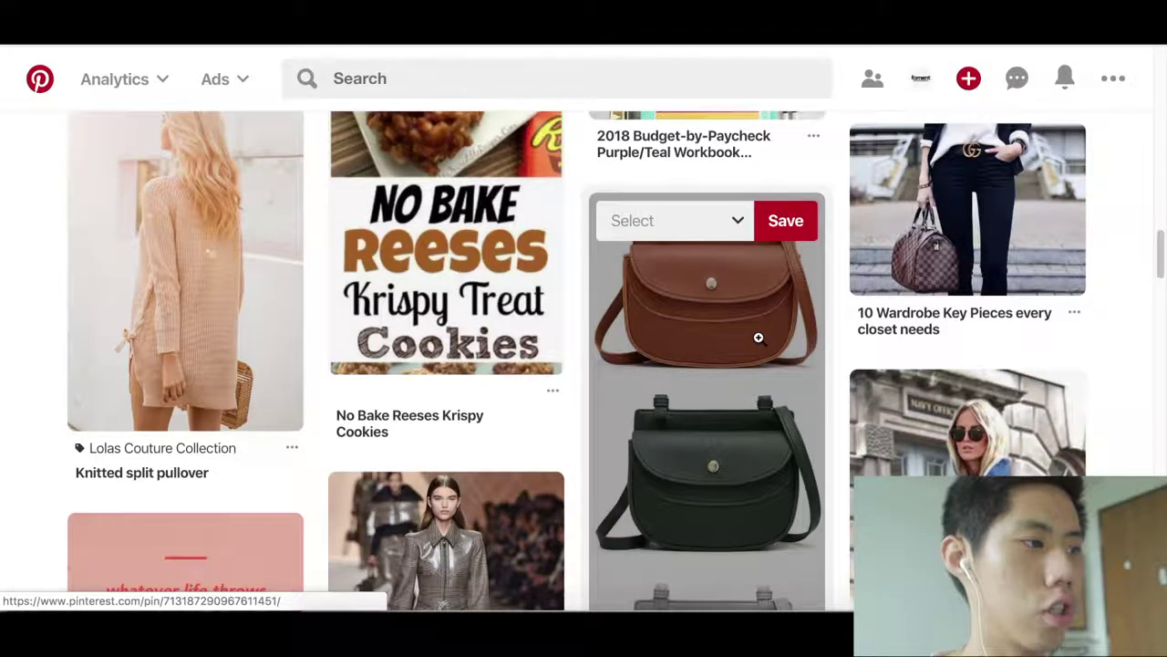
scroll(579, 434, up, 5)
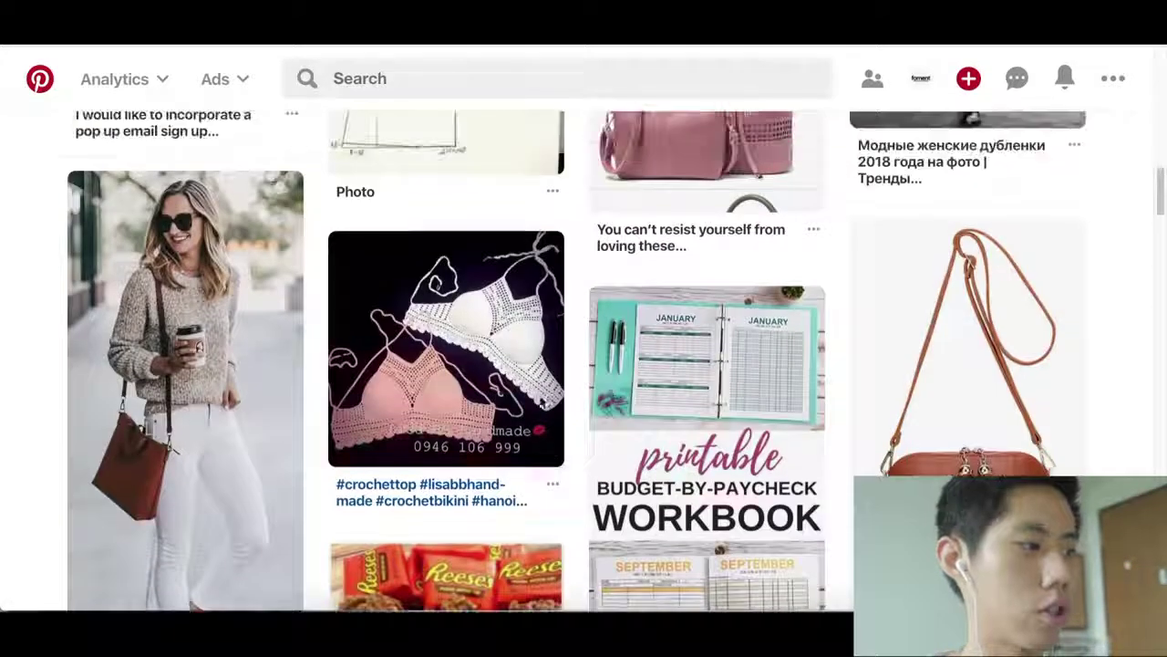
Open Analytics Overview and load its charts: 573 average daily impressions, 6,227 monthly viewers.
click(155, 79)
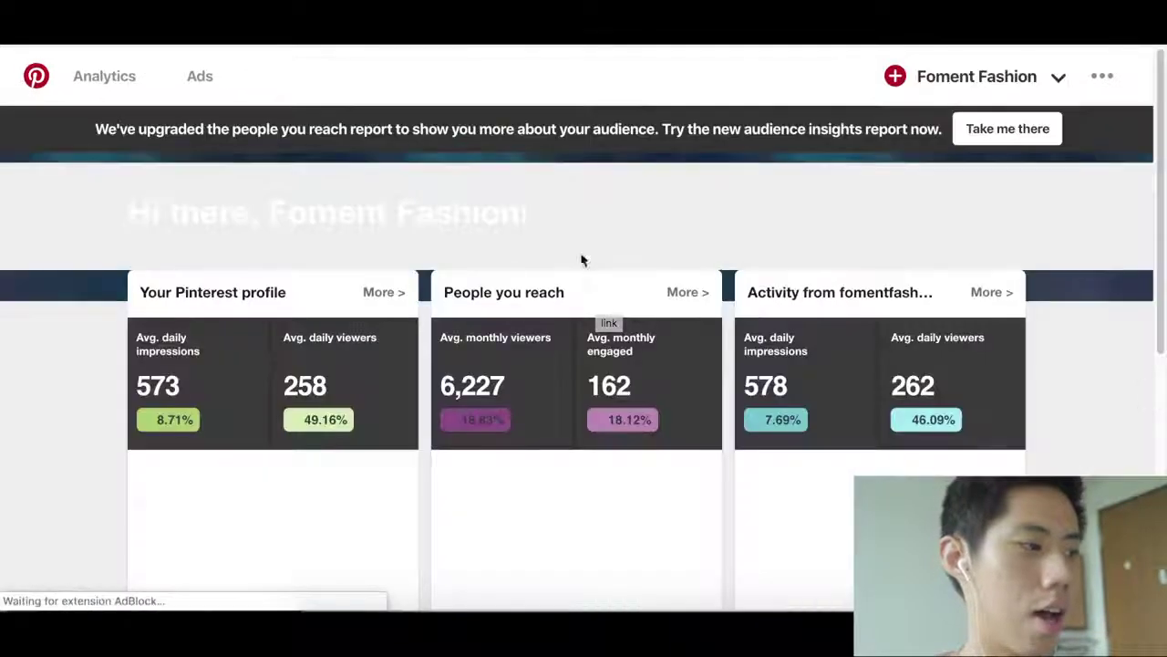
scroll(584, 365, down, 2)
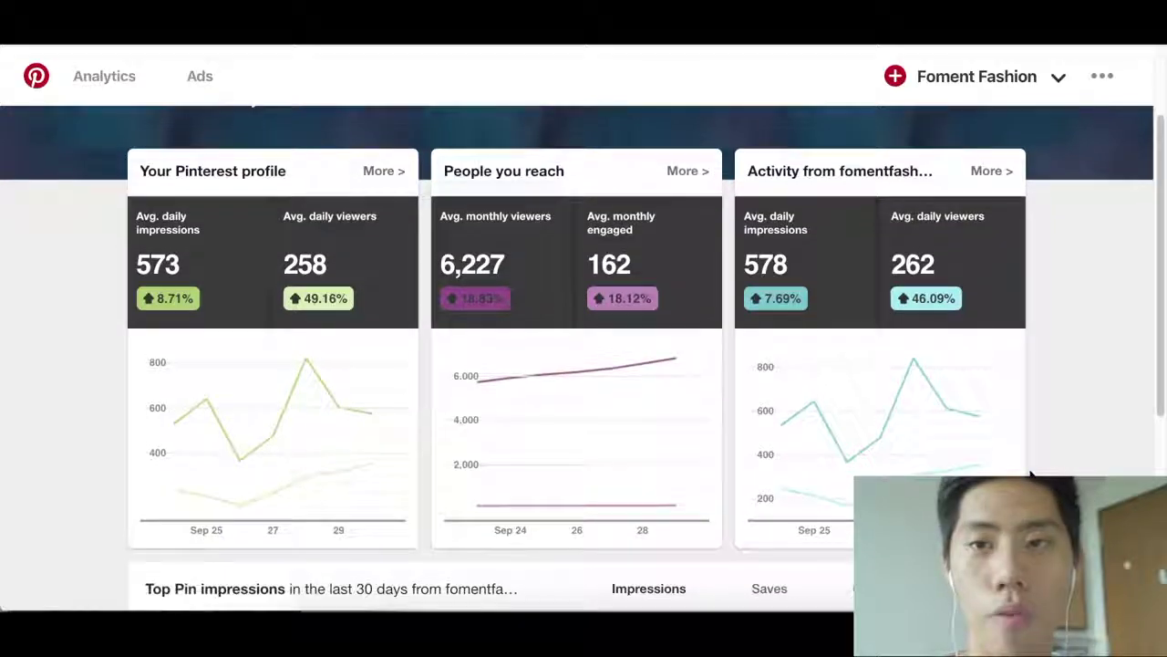
scroll(1034, 467, down, 1)
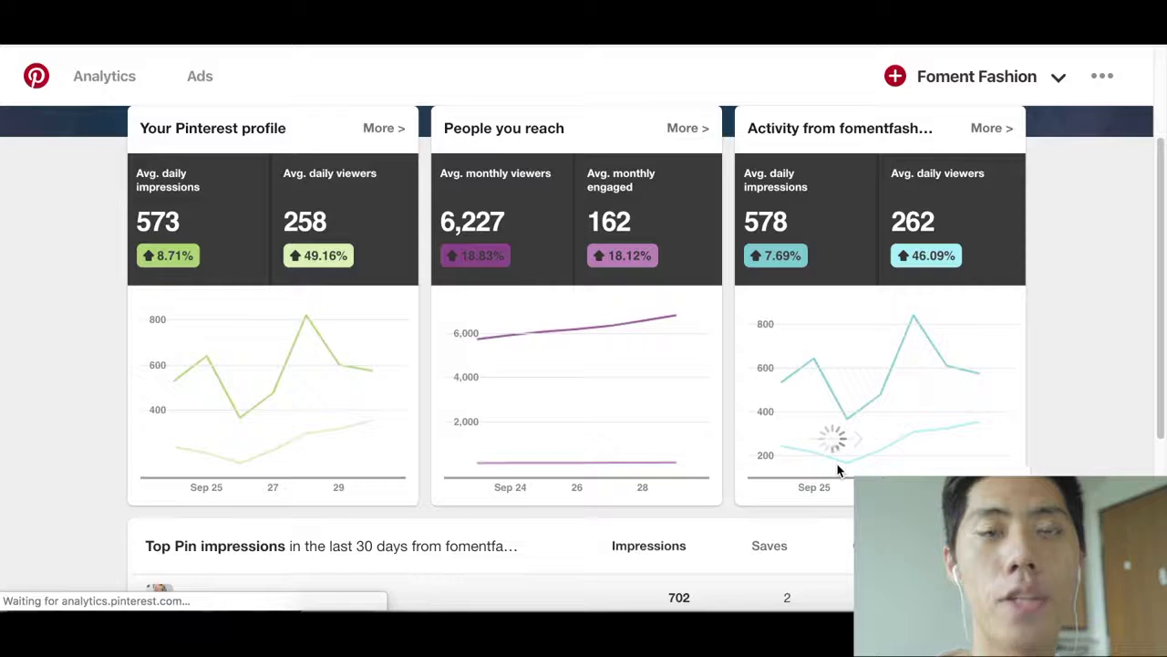
mouse_move(839, 469)
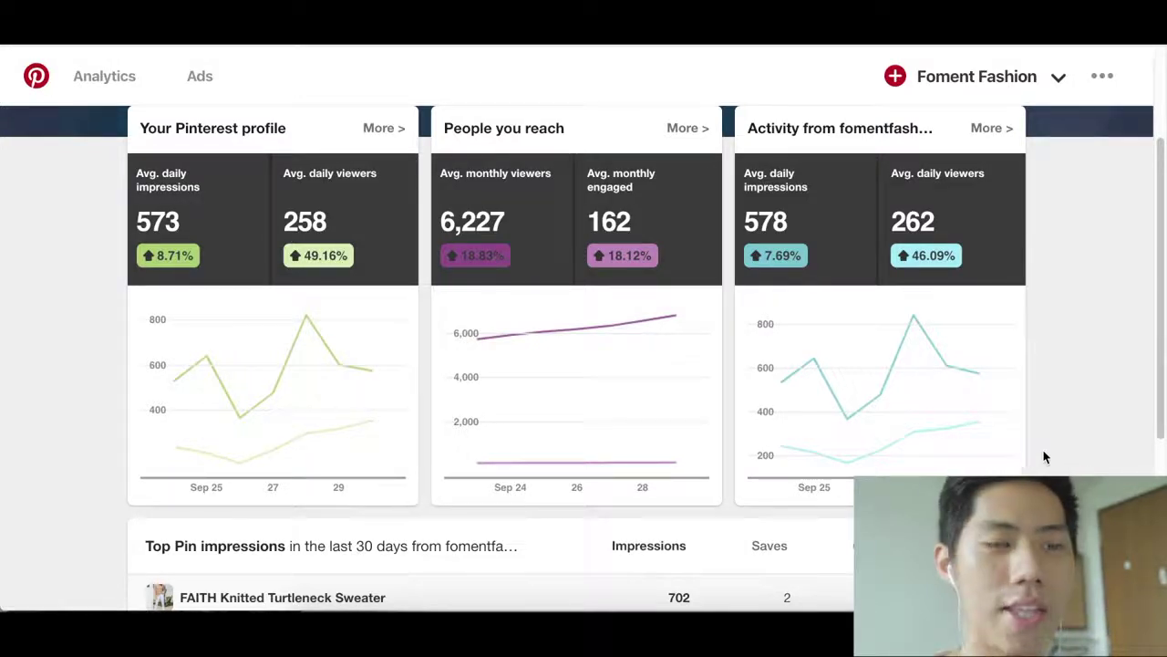
scroll(885, 331, down, 2)
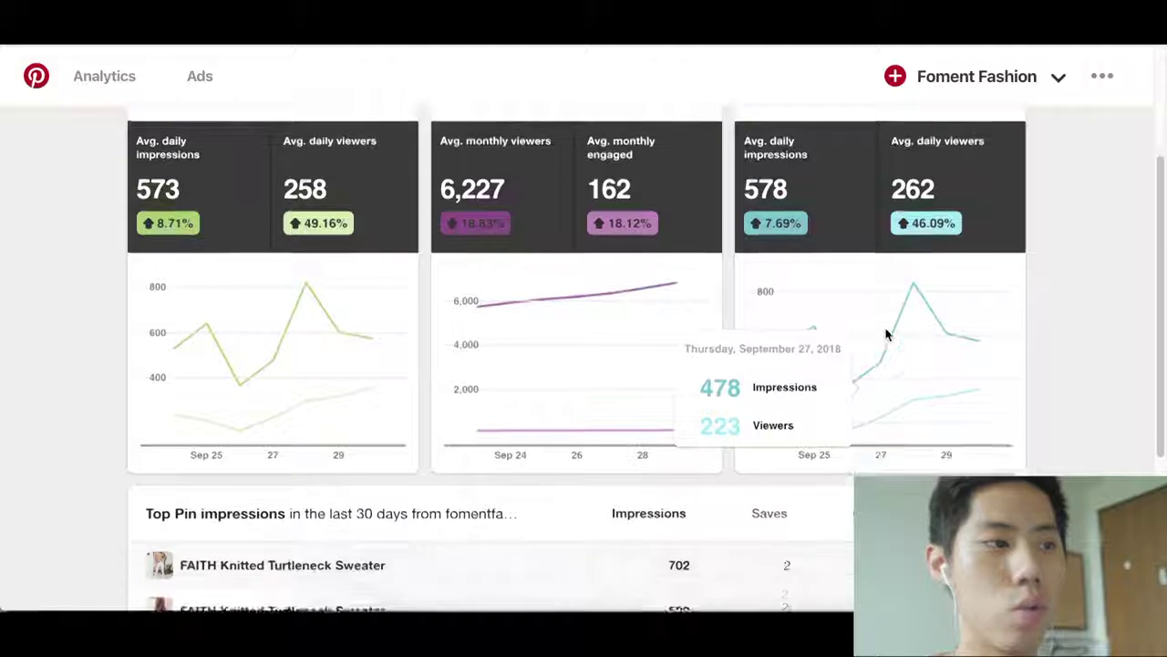
scroll(1035, 359, down, 2)
scroll(1038, 354, down, 1)
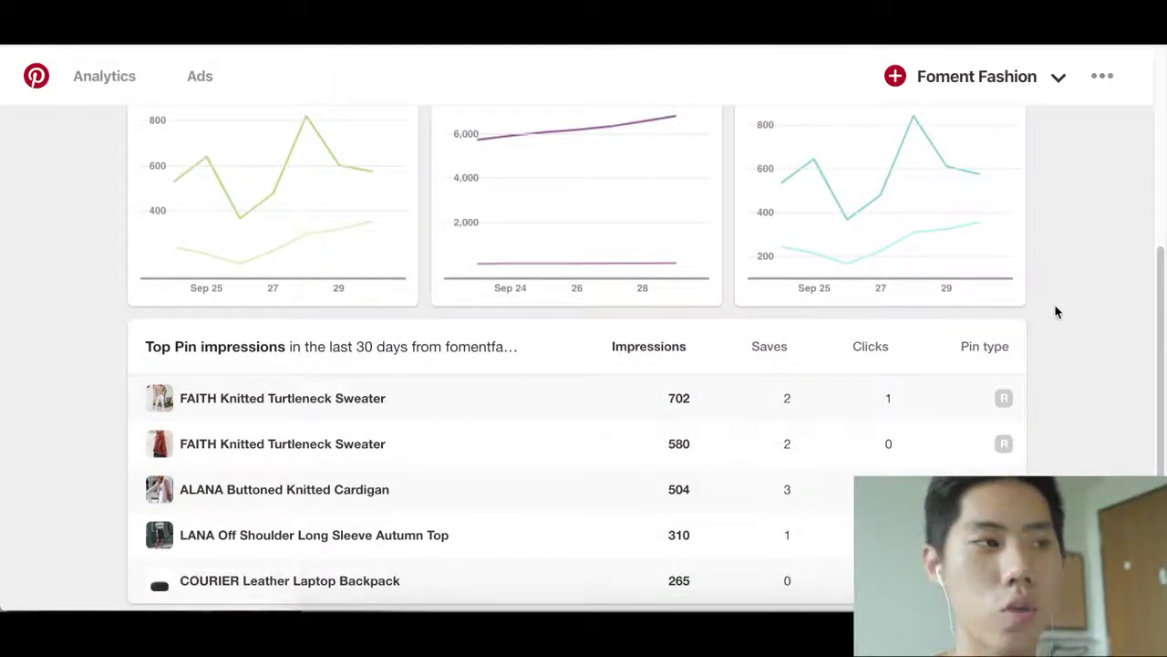
scroll(1126, 326, down, 1)
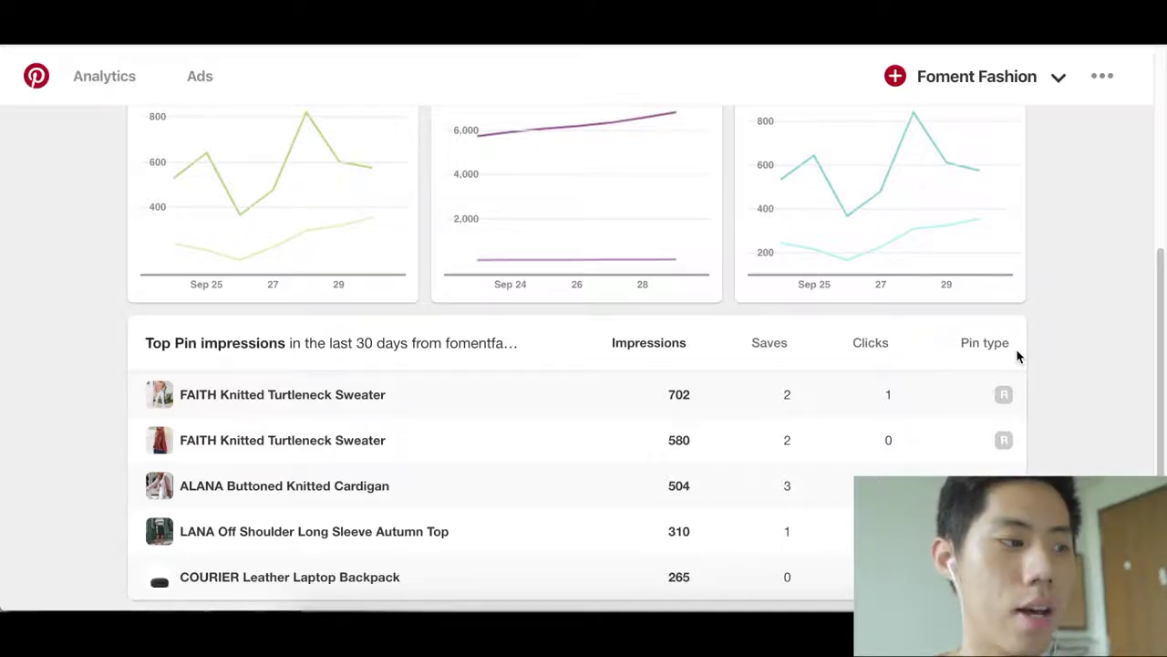
scroll(1118, 302, down, 1)
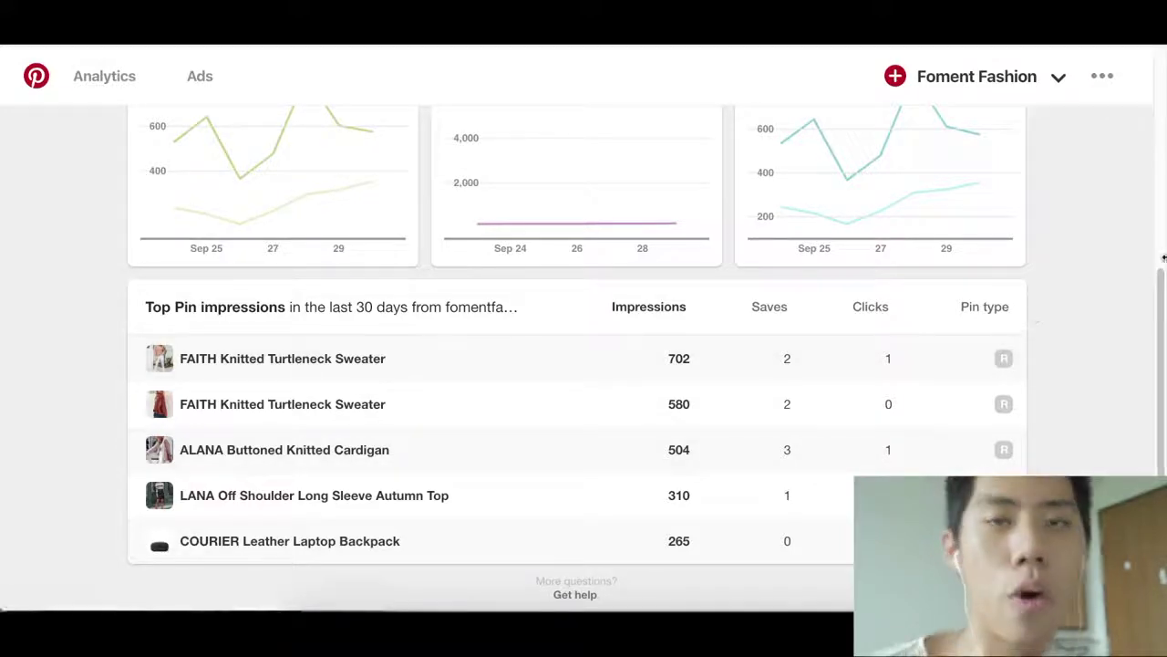
scroll(1137, 282, up, 1)
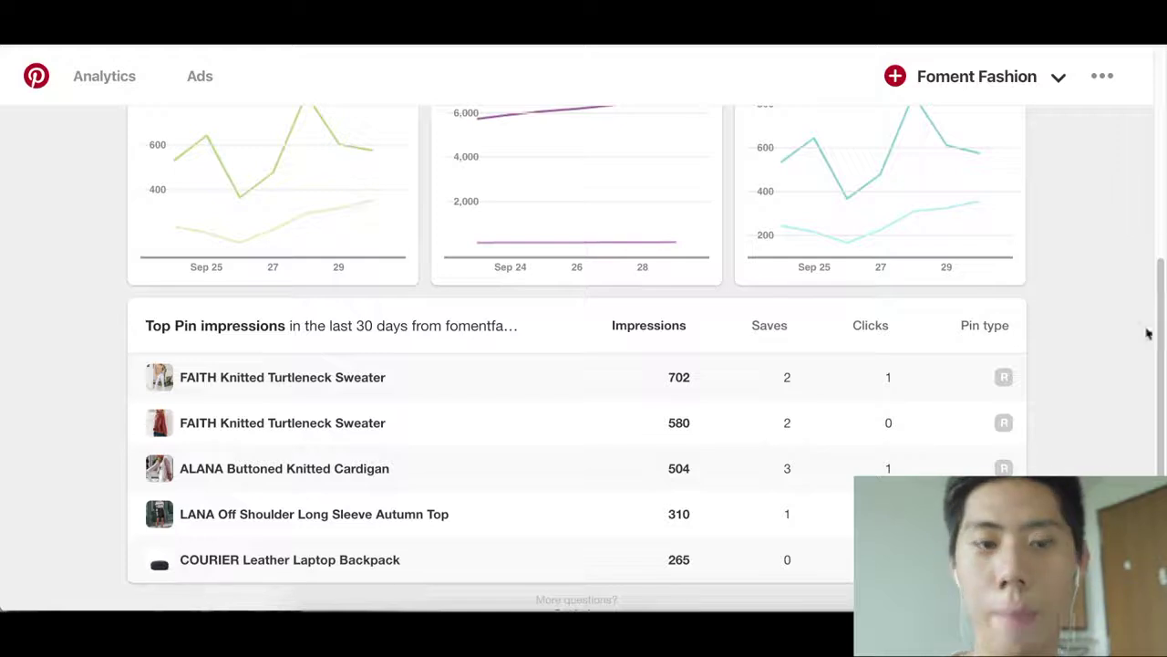
scroll(1128, 350, up, 1)
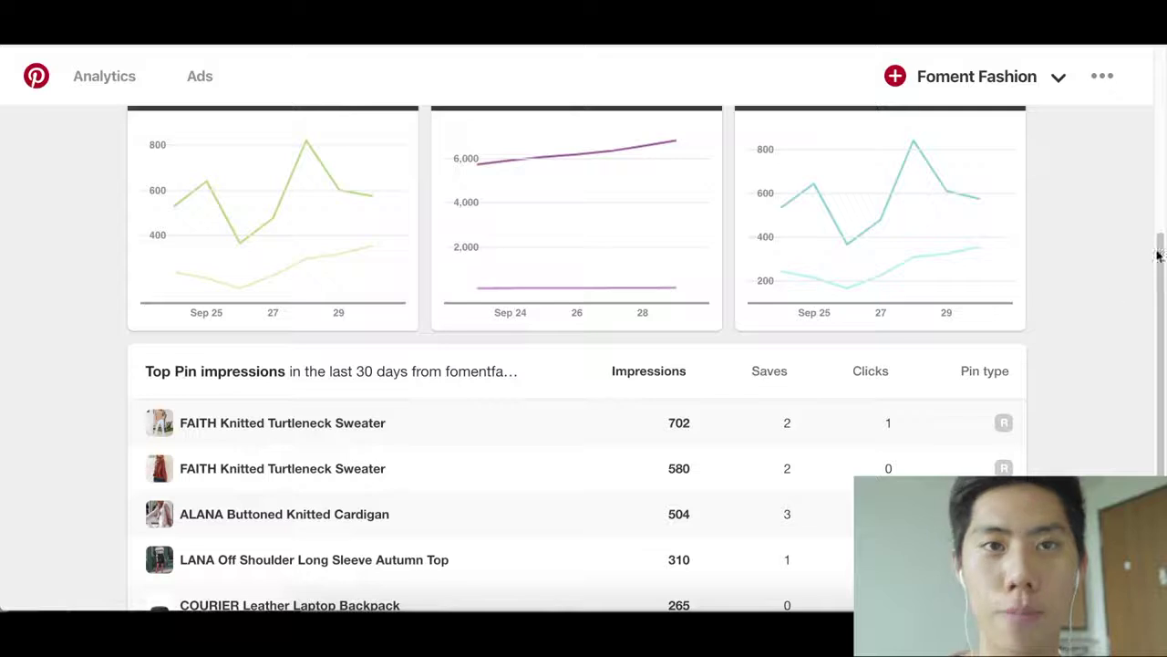
mouse_move(964, 242)
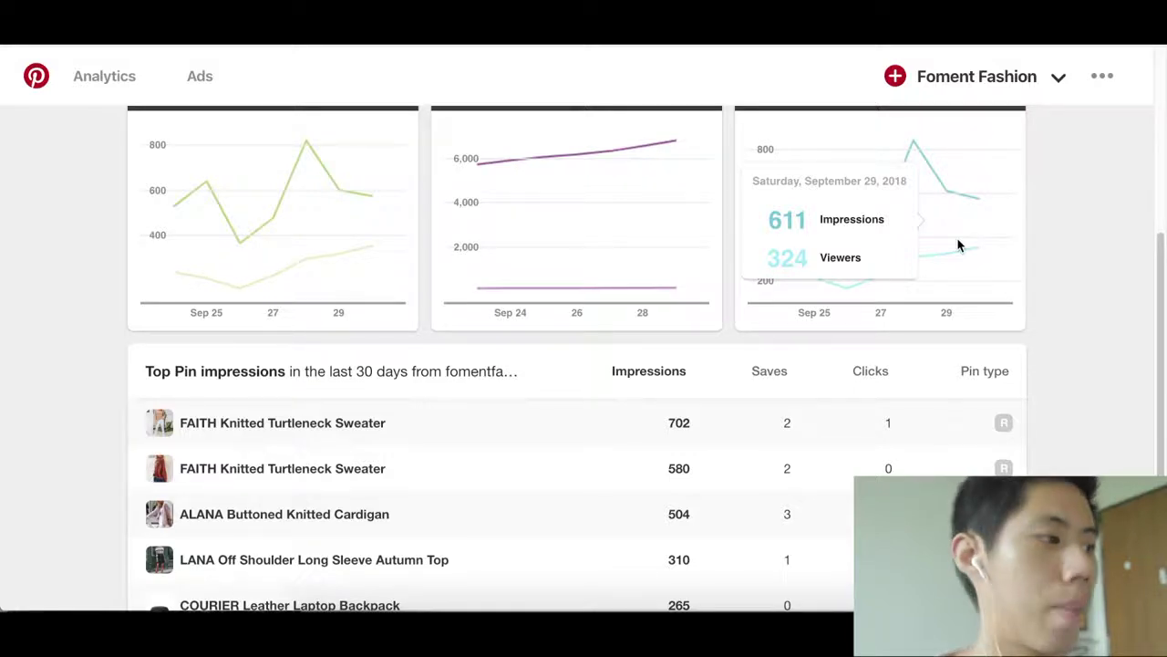
scroll(1144, 325, up, 1)
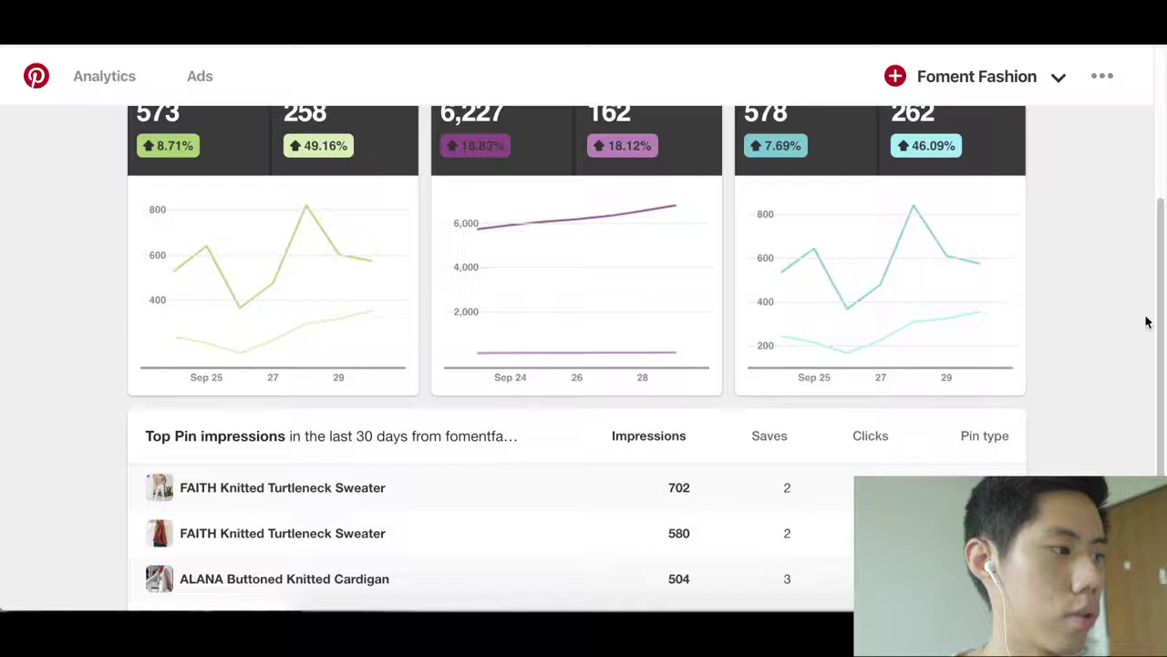
mouse_move(956, 352)
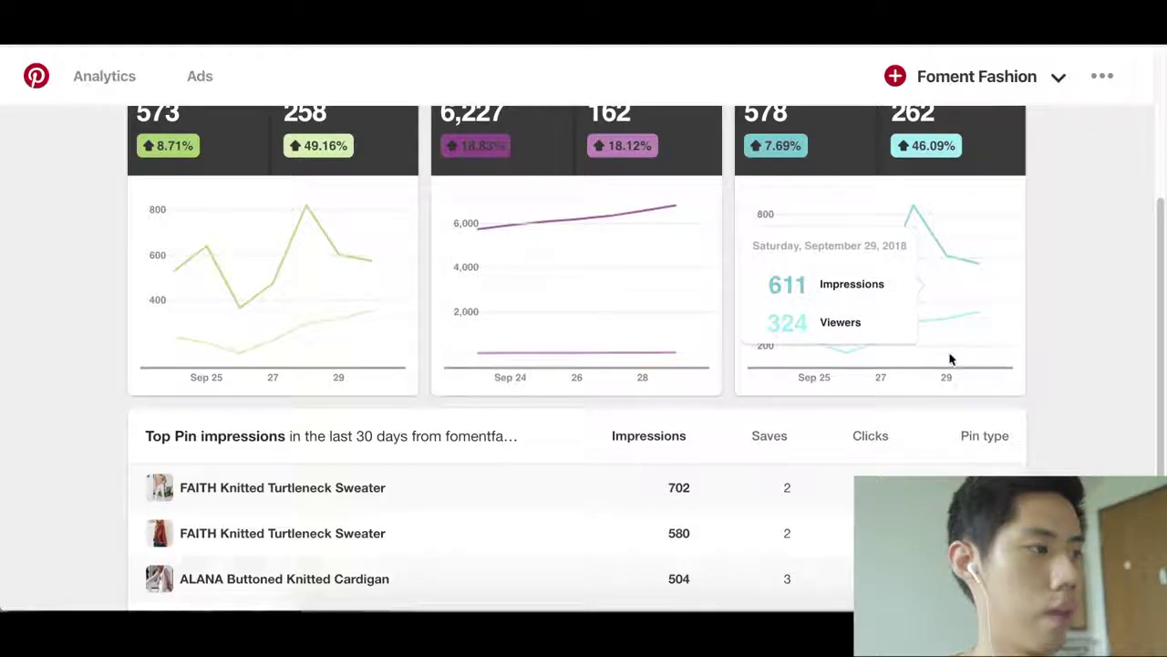
scroll(970, 402, up, 1)
scroll(970, 402, up, 1)
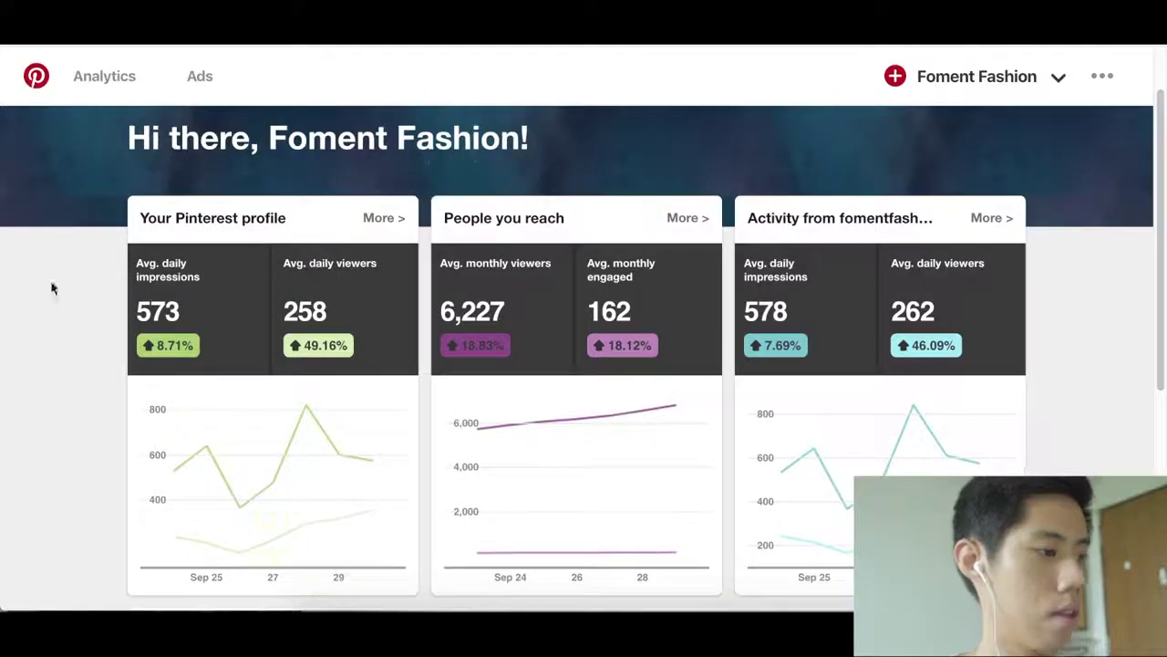
Open Profile analytics and inspect the 9/17/2018–9/30/2018 impressions chart, averaging 561 daily impressions.
click(116, 77)
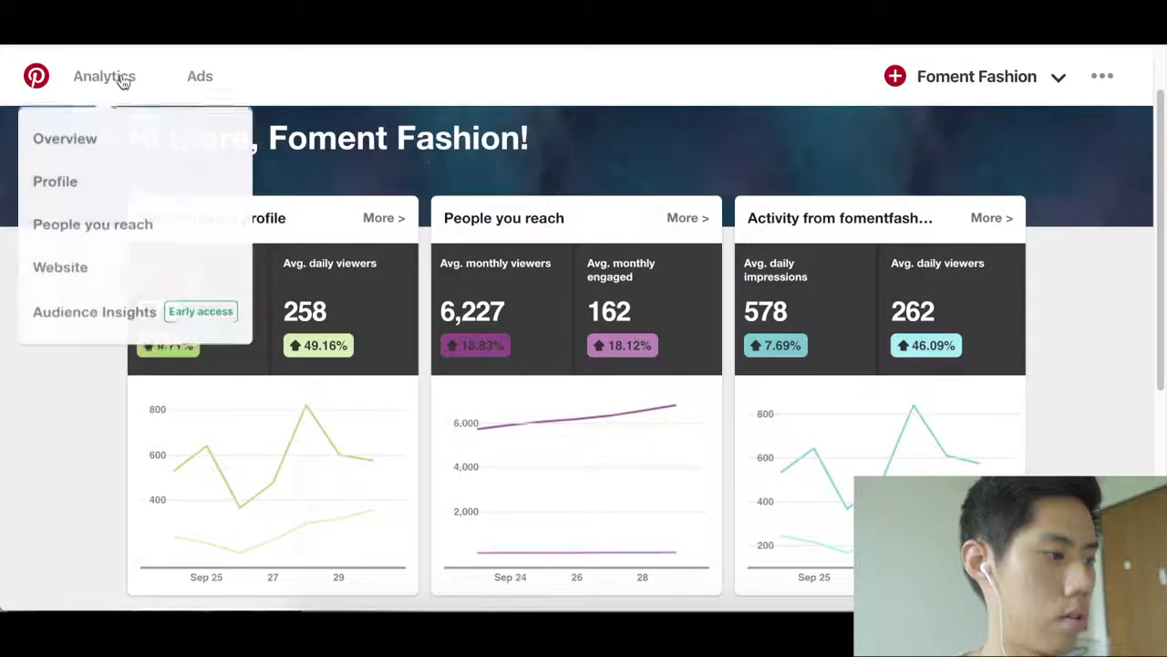
click(78, 187)
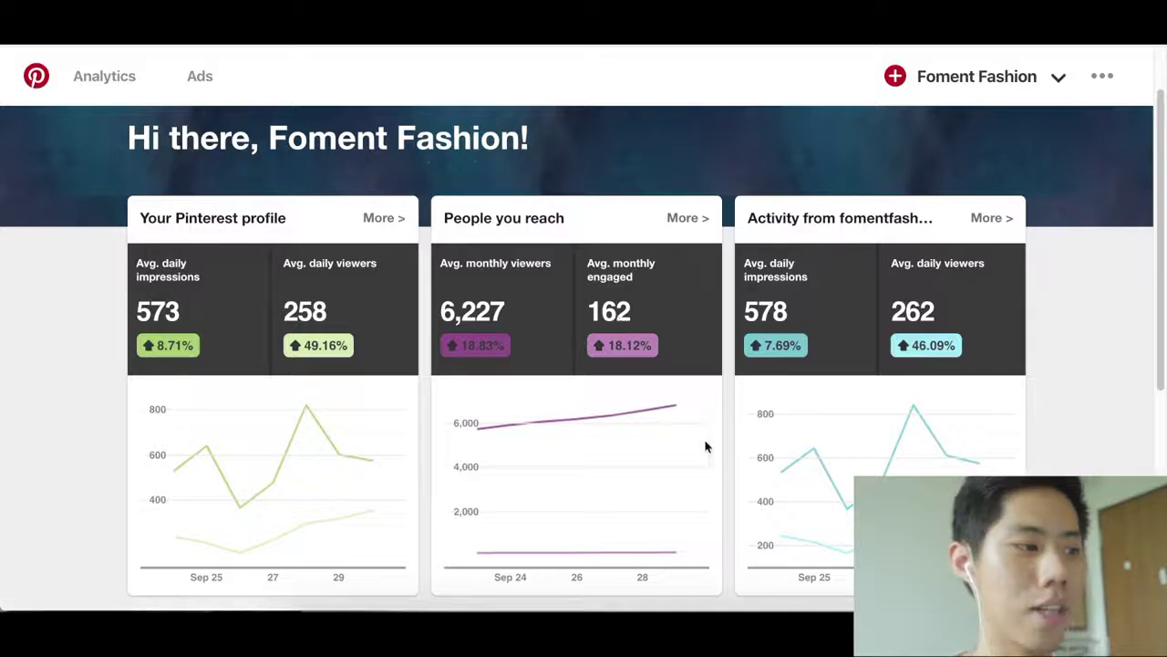
scroll(638, 310, down, 2)
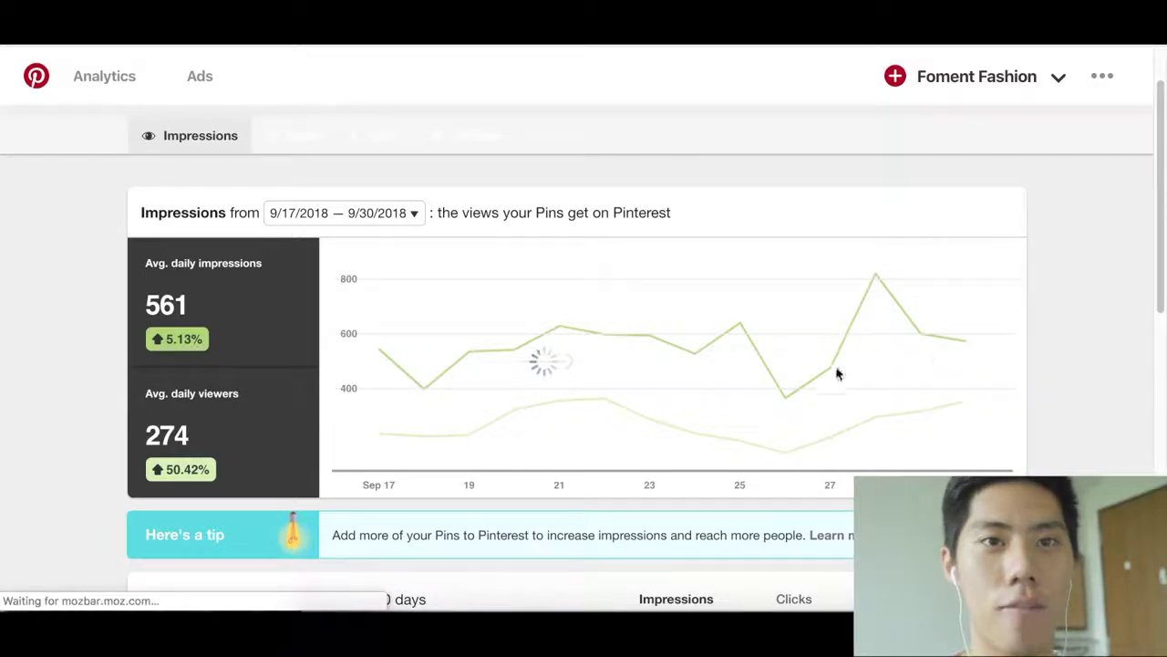
mouse_move(459, 459)
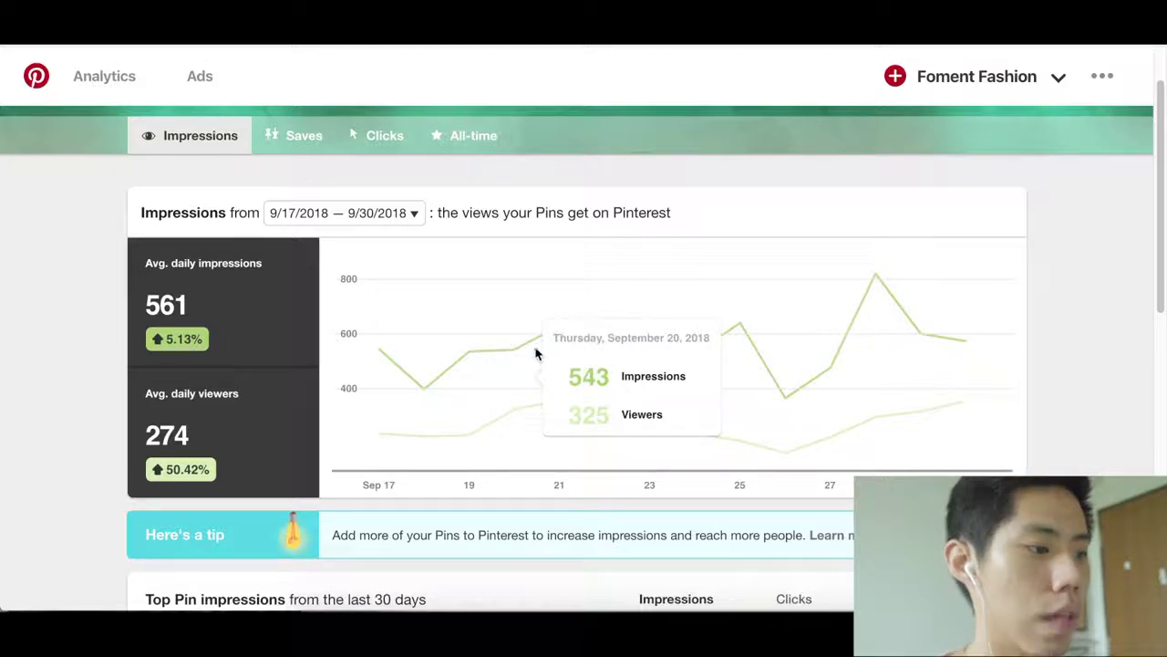
mouse_move(560, 334)
mouse_move(594, 344)
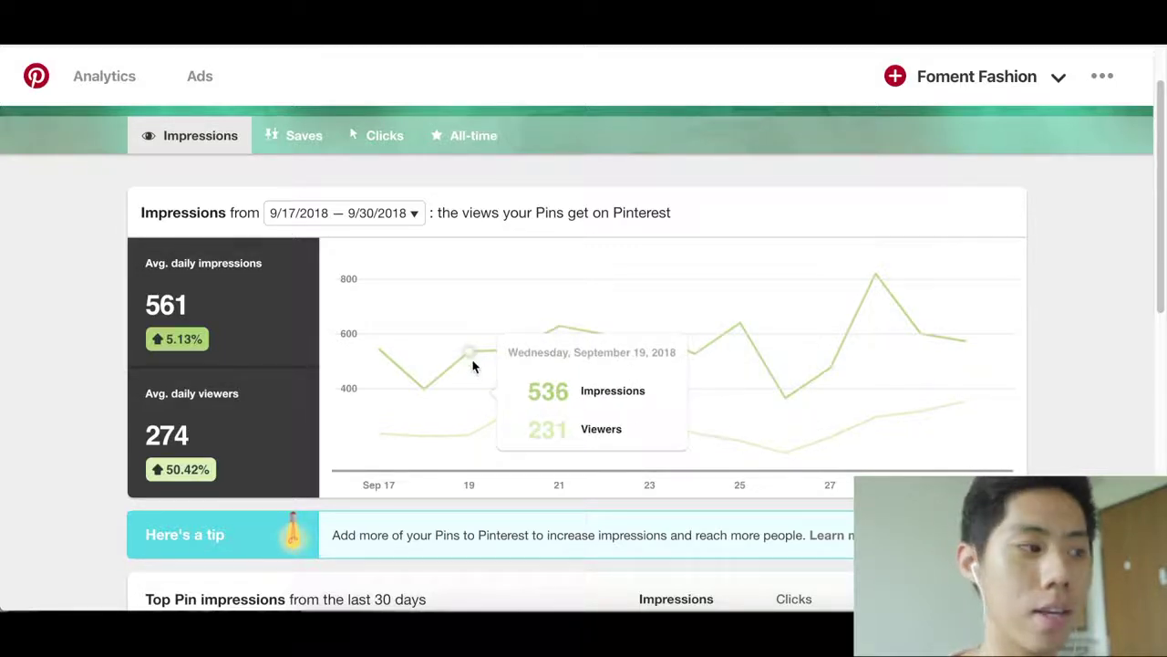
mouse_move(499, 365)
mouse_move(727, 388)
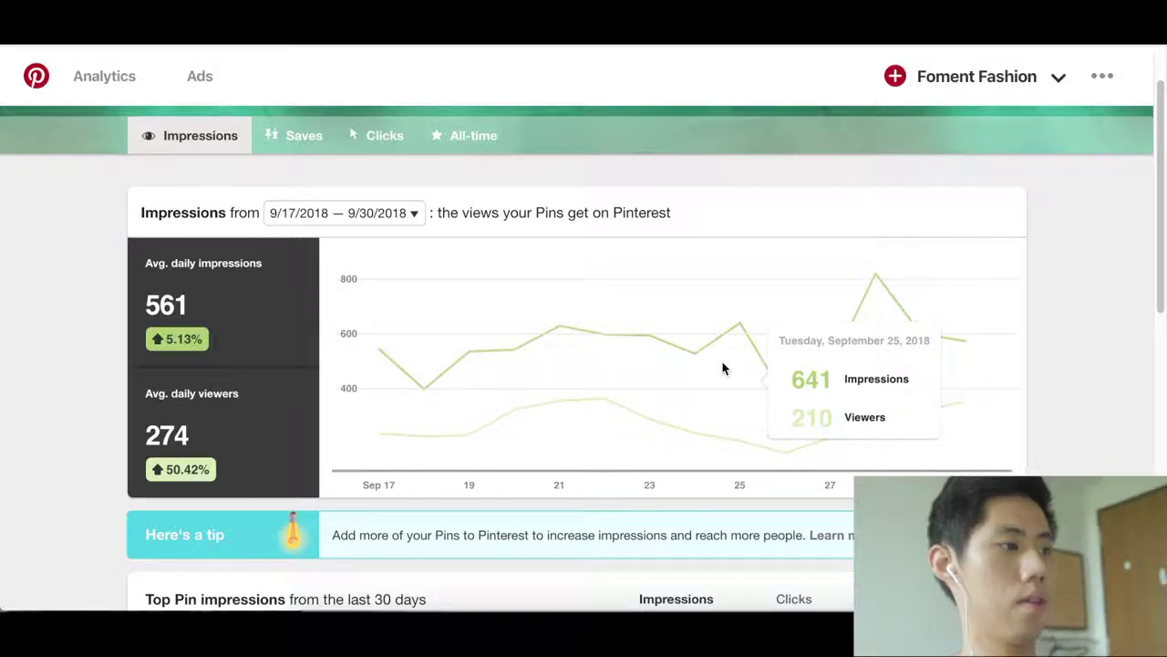
Check the Top Pin impressions, then return to the top and bring up the Analytics report list.
scroll(386, 316, down, 4)
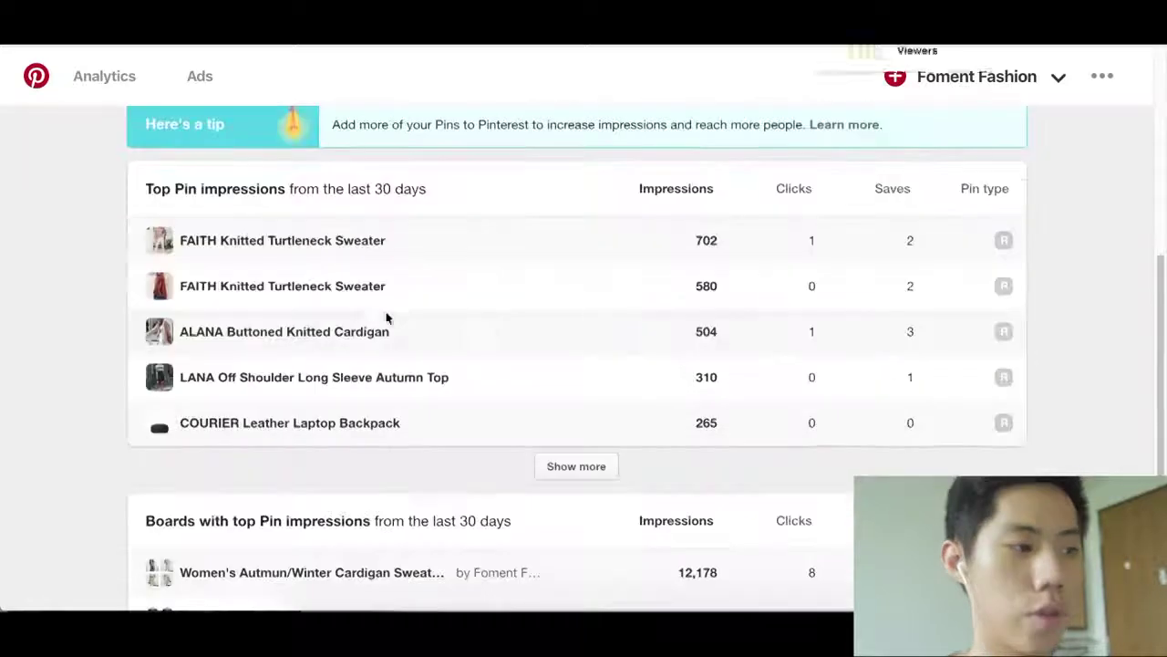
scroll(543, 367, up, 5)
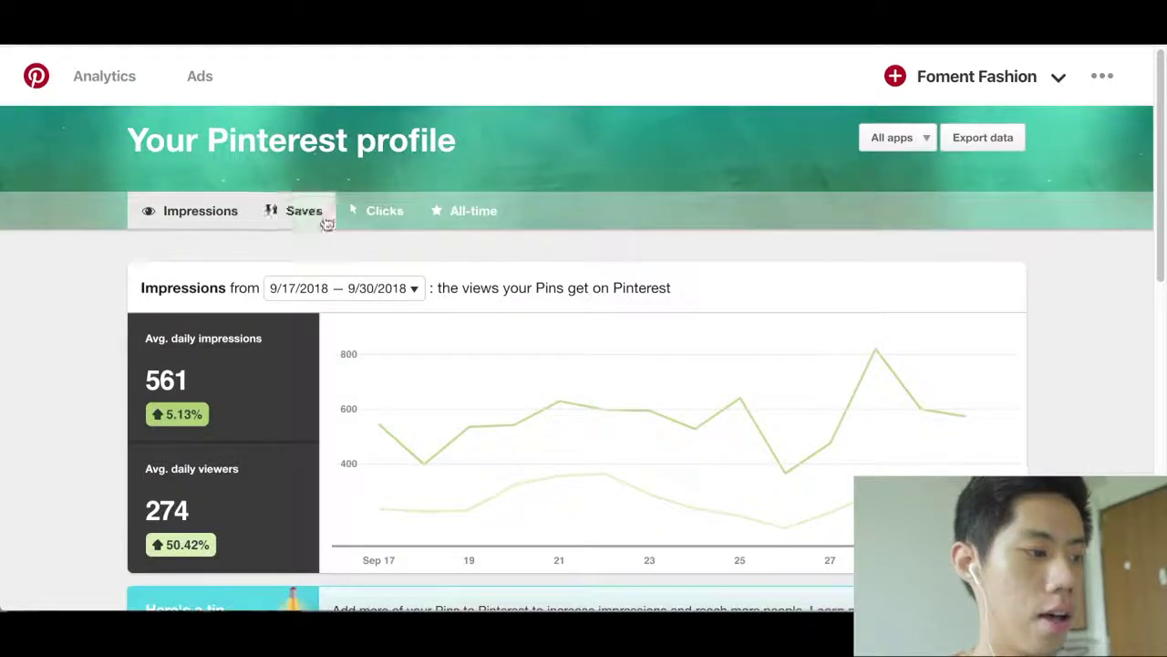
click(114, 80)
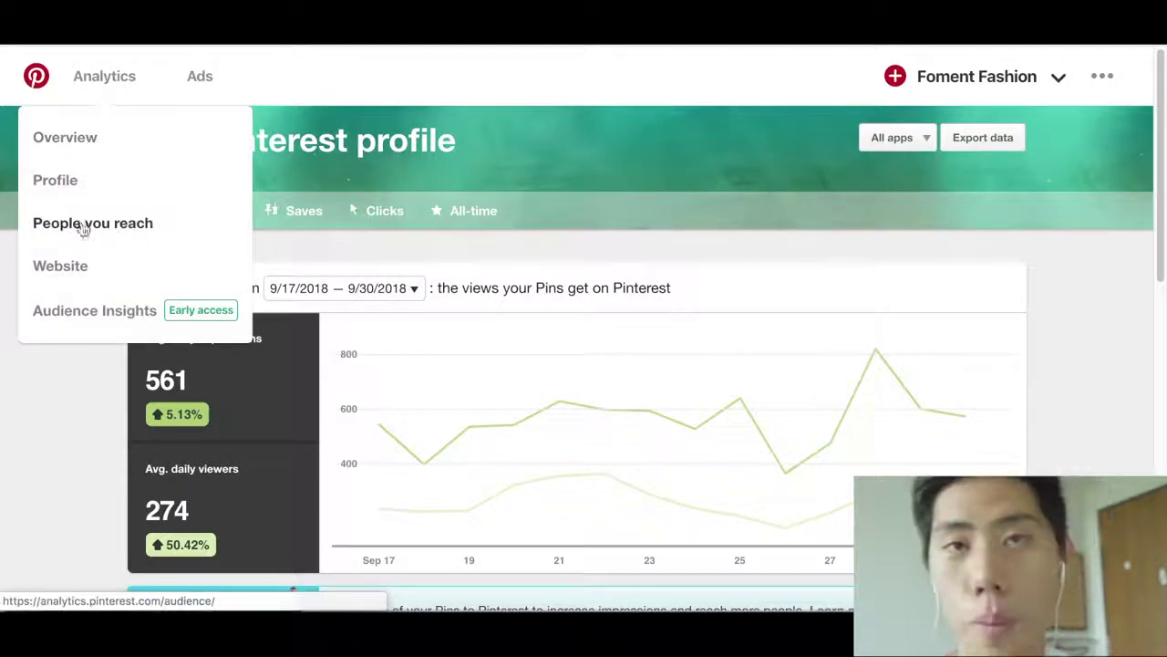
Show the People you reach report for the last 30 days: 3,423 monthly viewers, 93 engaged.
click(82, 228)
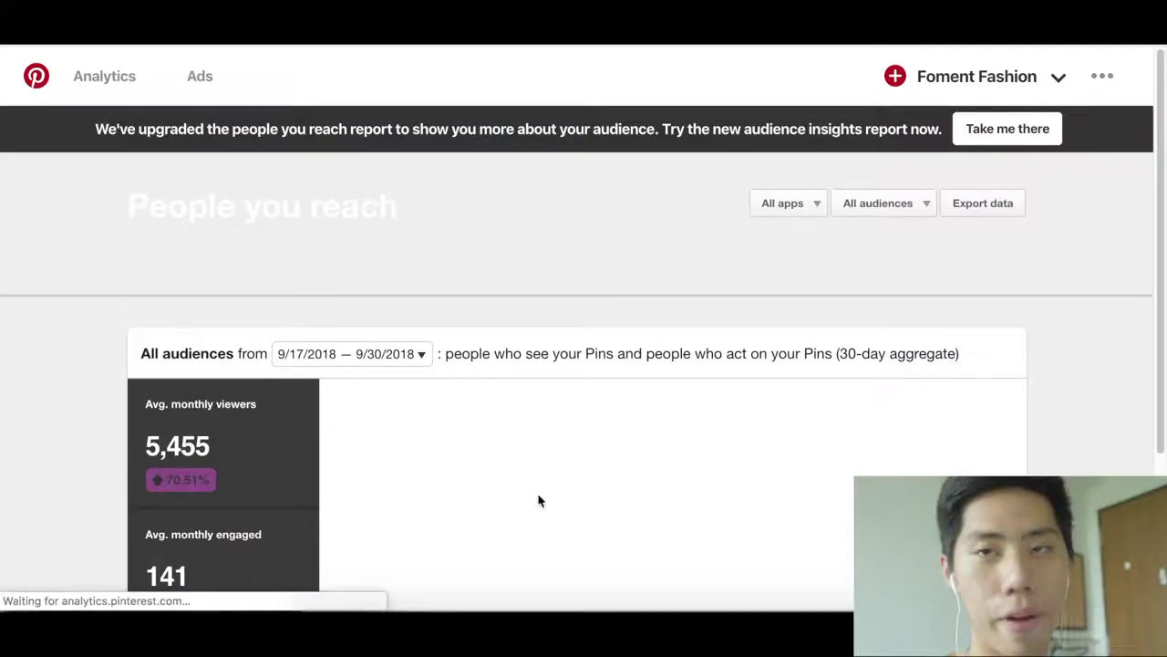
scroll(607, 333, down, 2)
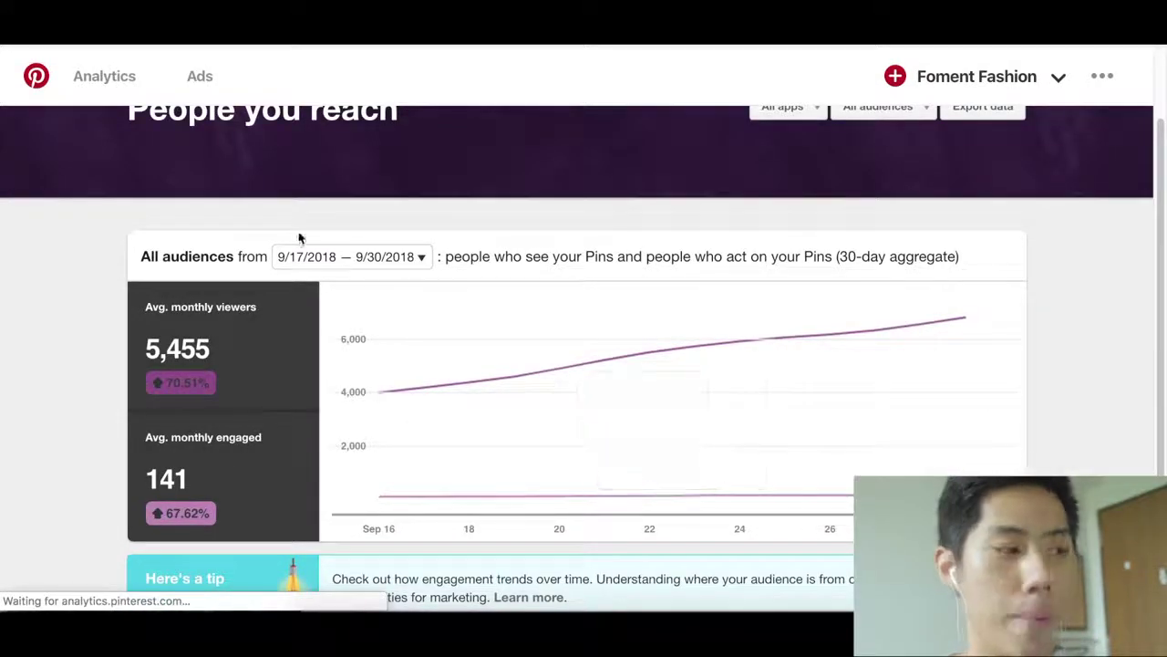
click(330, 263)
click(565, 399)
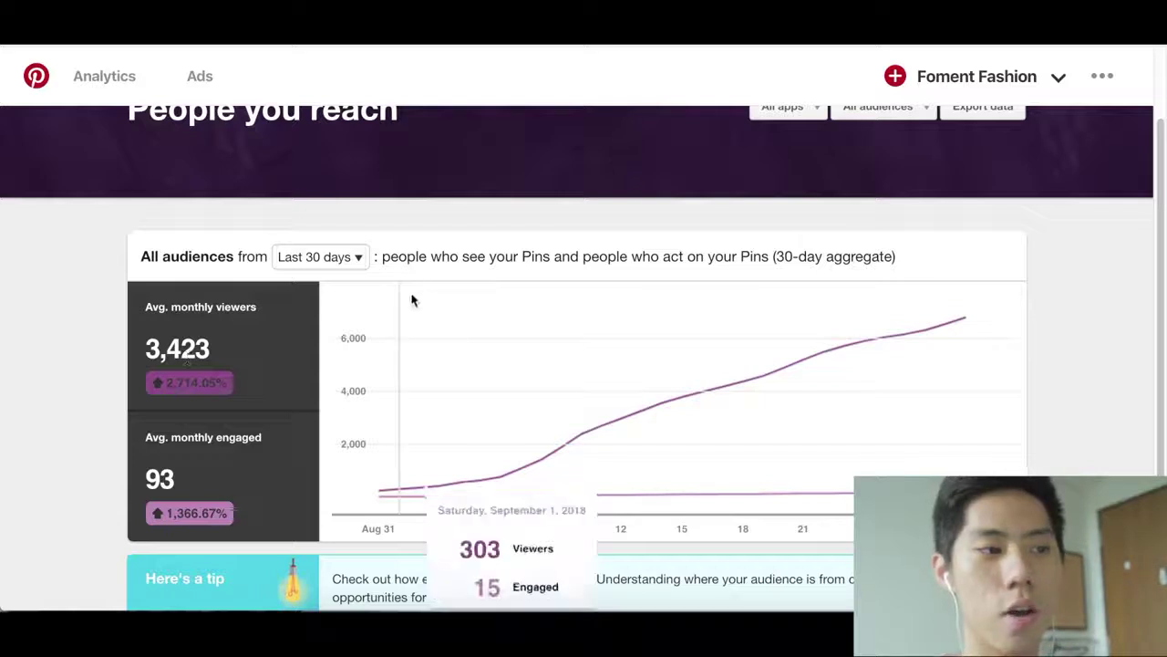
scroll(91, 291, down, 1)
scroll(96, 291, down, 2)
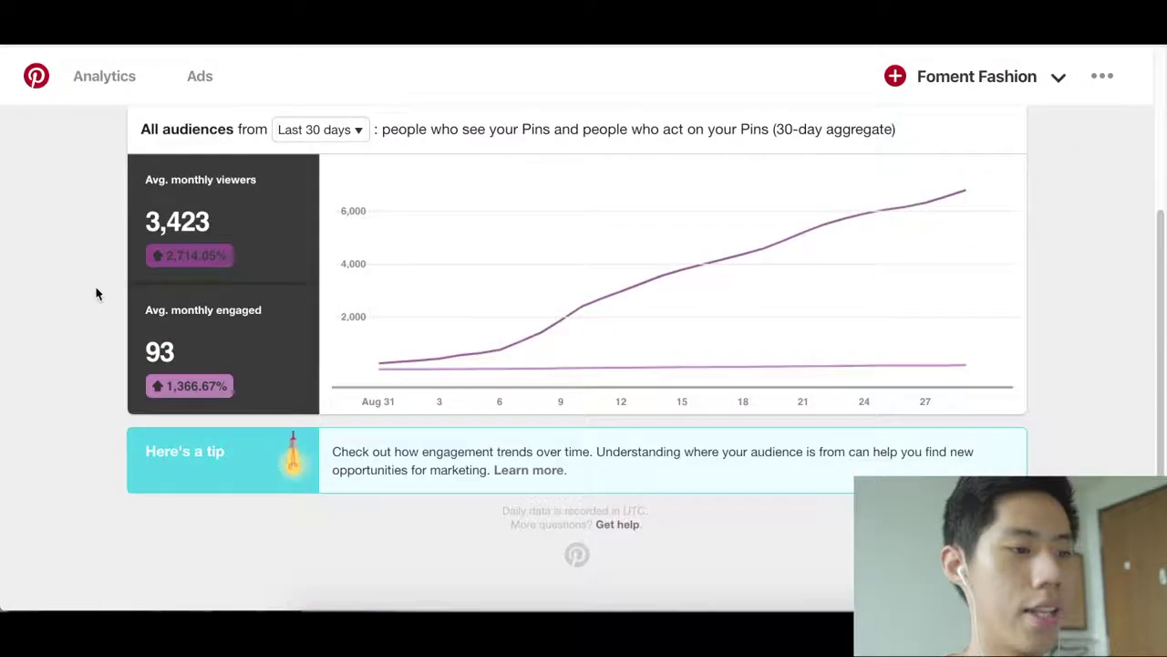
scroll(91, 182, up, 5)
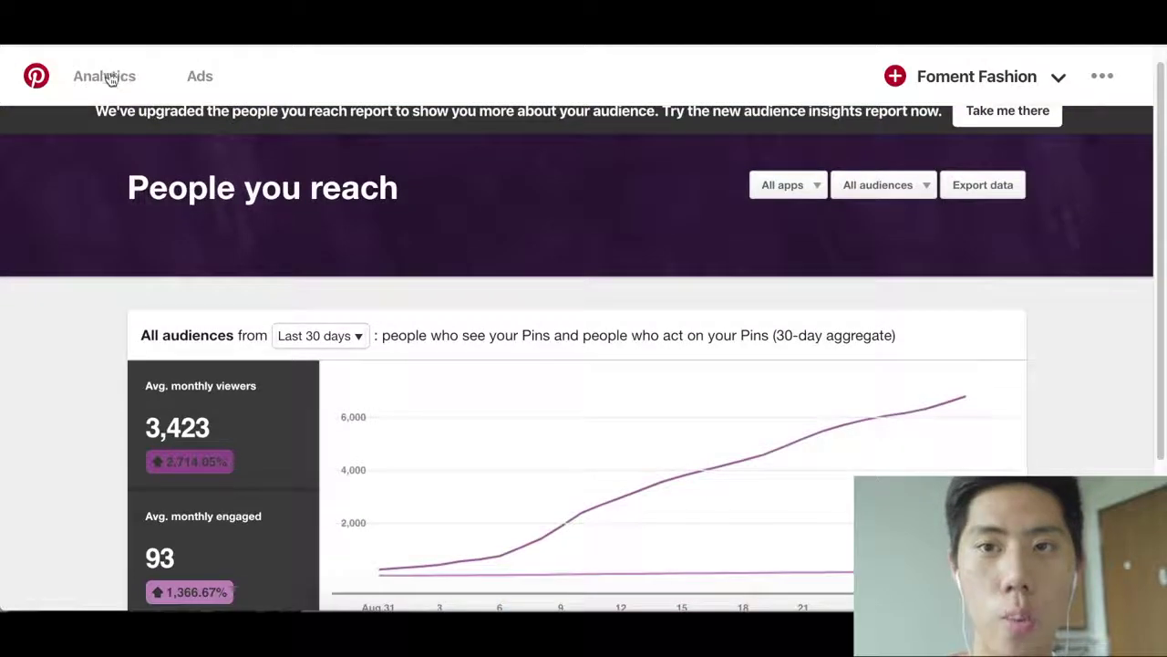
Switch to the Audience Insights report for the total audience over the last 30 days.
click(114, 82)
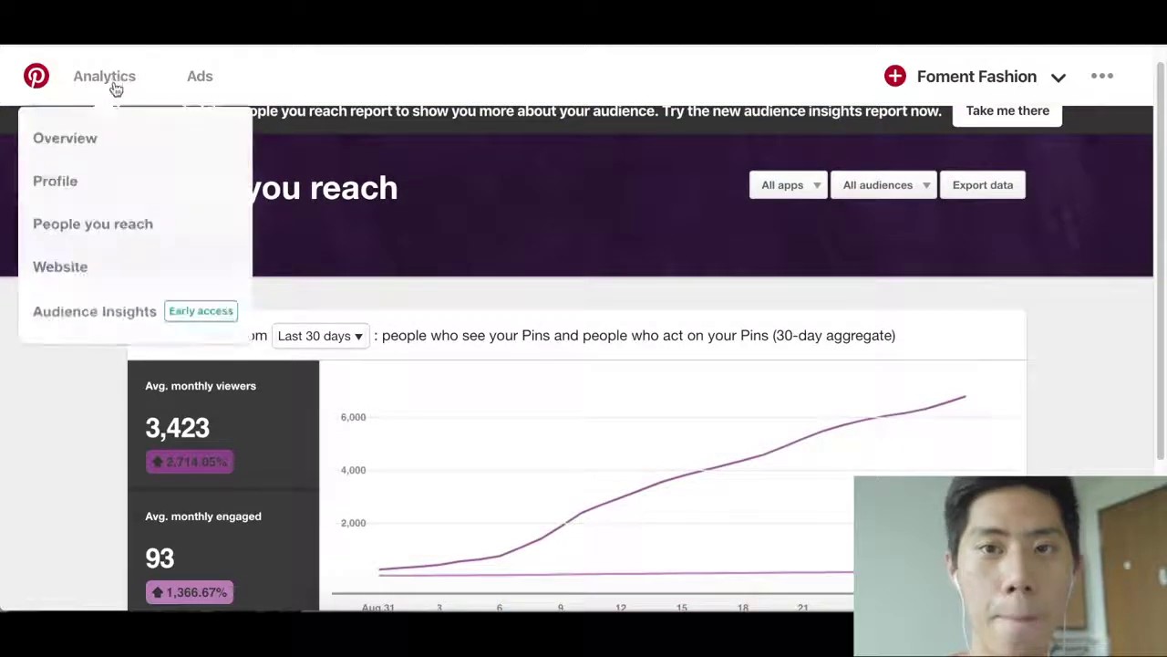
click(108, 323)
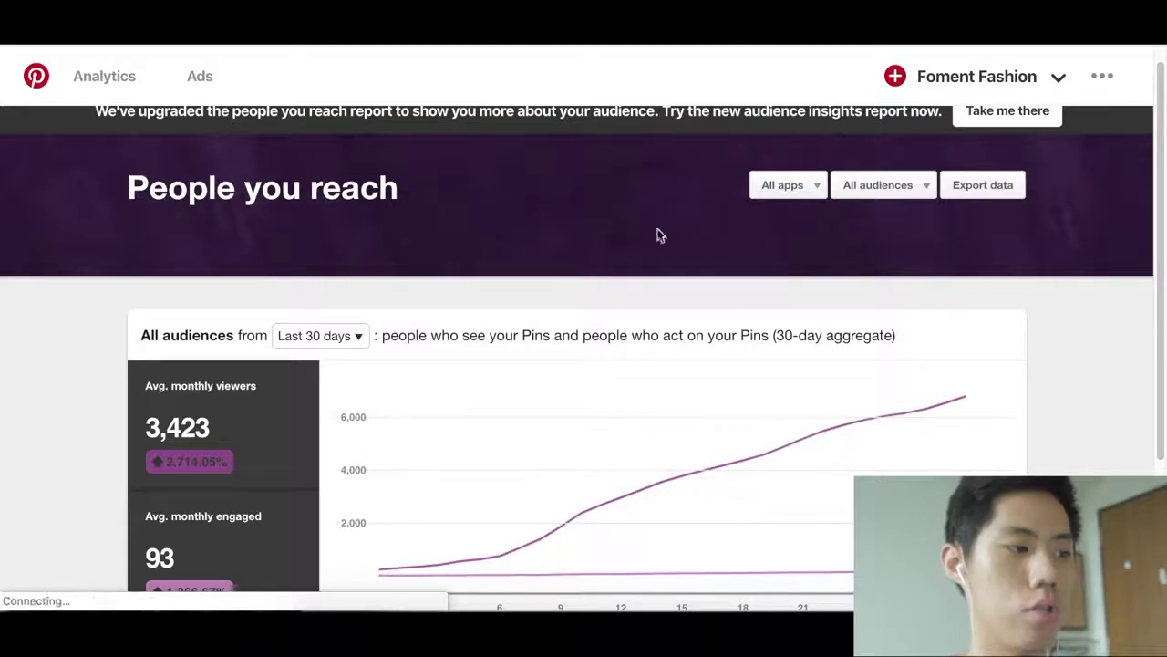
scroll(896, 404, down, 2)
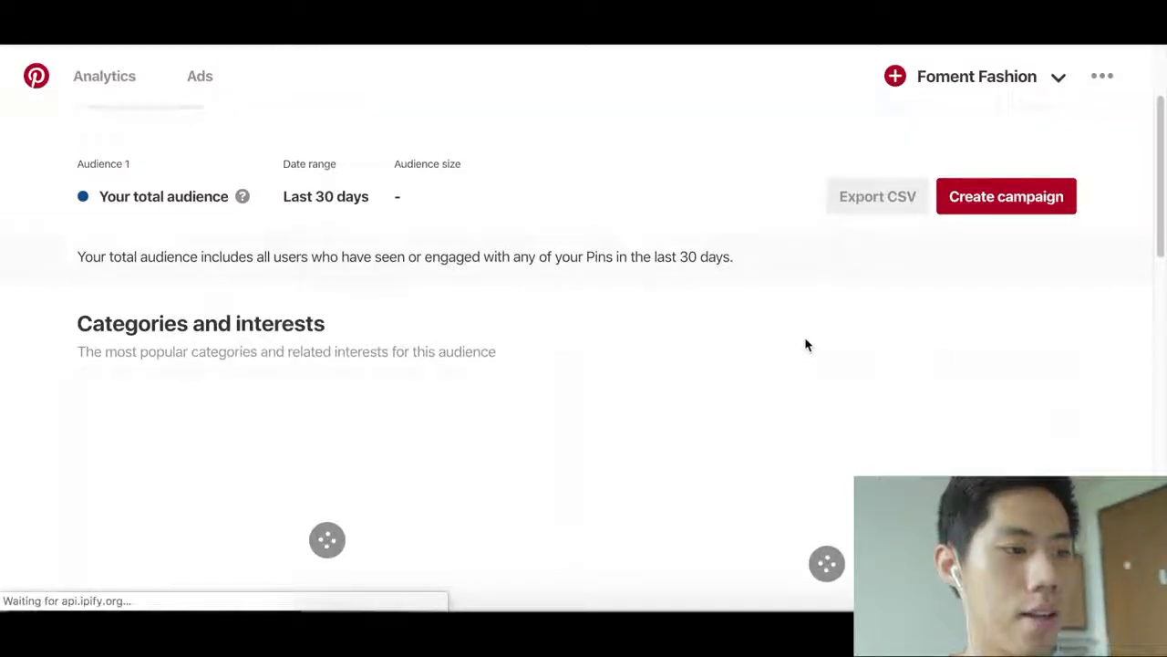
scroll(793, 264, down, 1)
scroll(793, 261, down, 1)
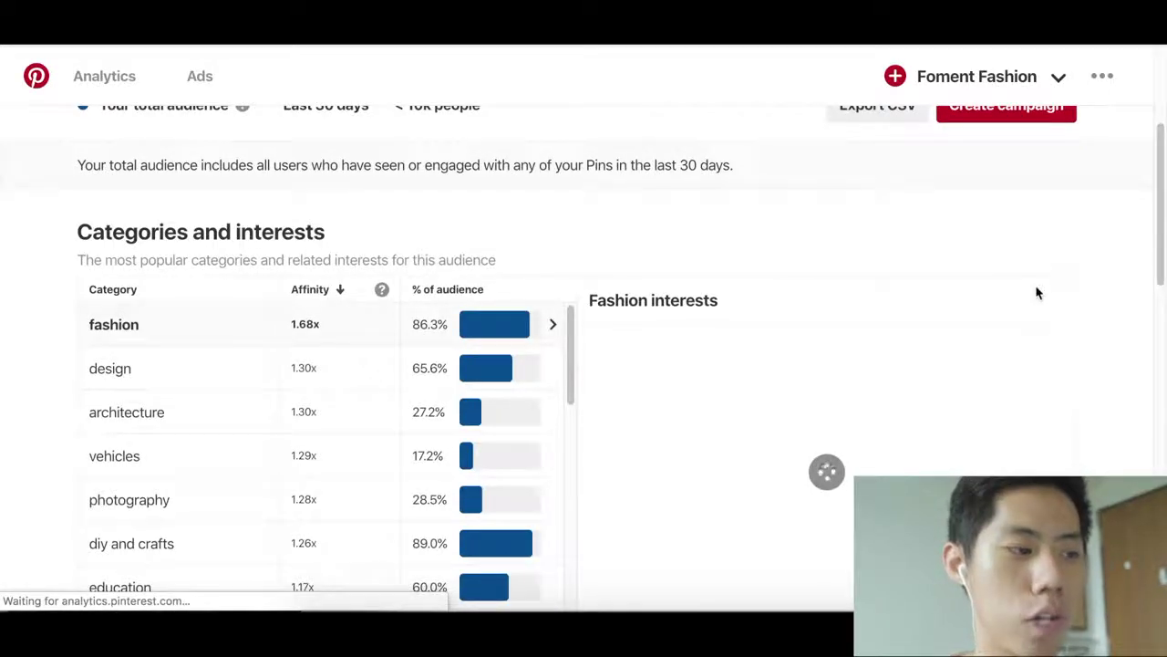
scroll(864, 273, down, 1)
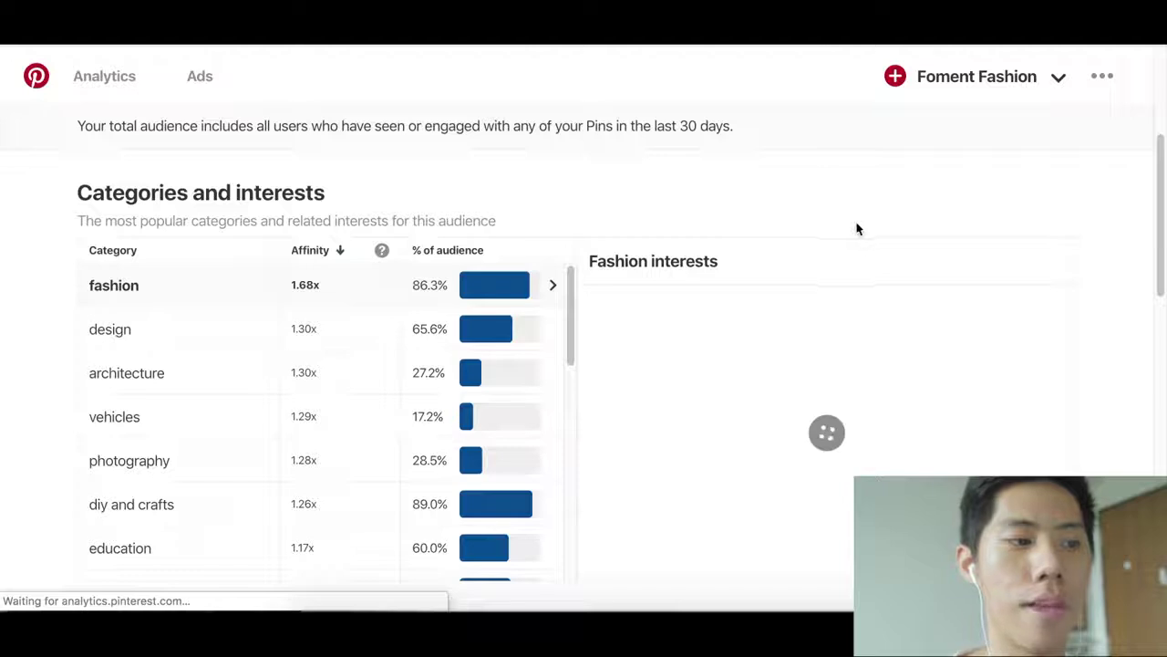
scroll(630, 164, down, 1)
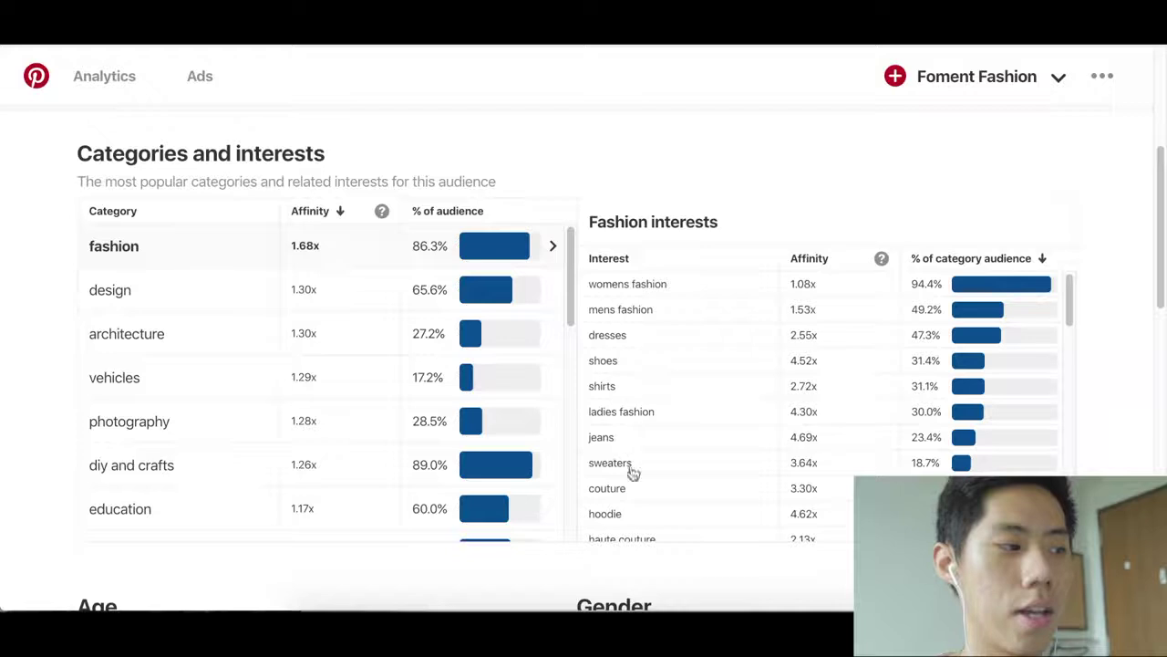
scroll(1138, 356, down, 5)
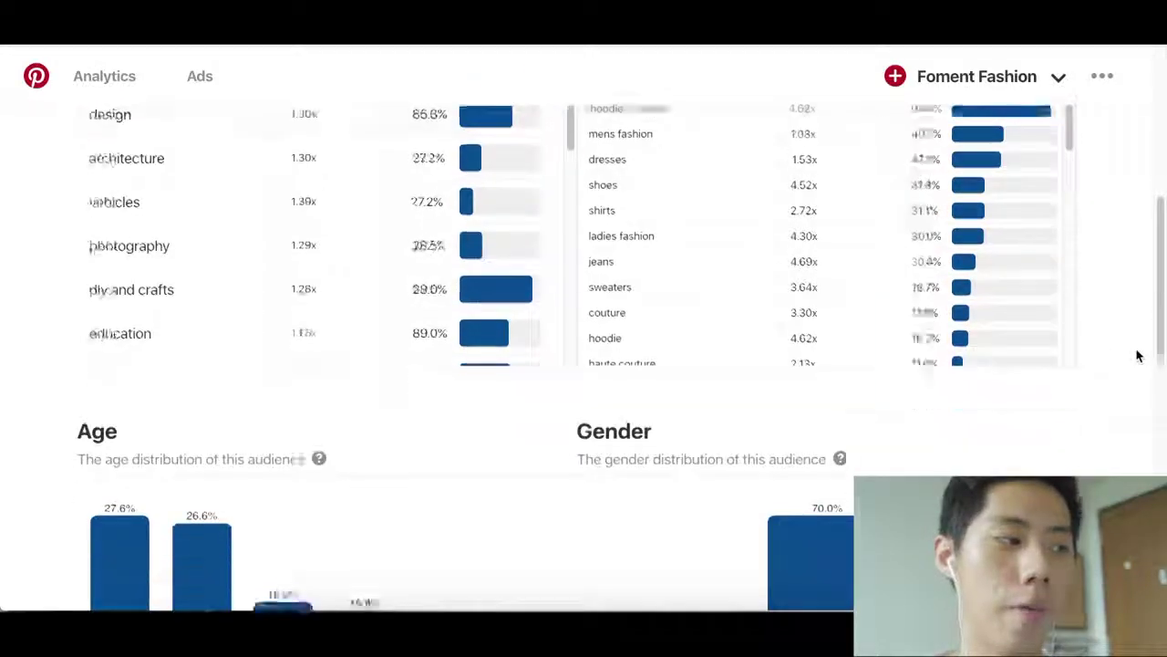
scroll(1139, 356, down, 1)
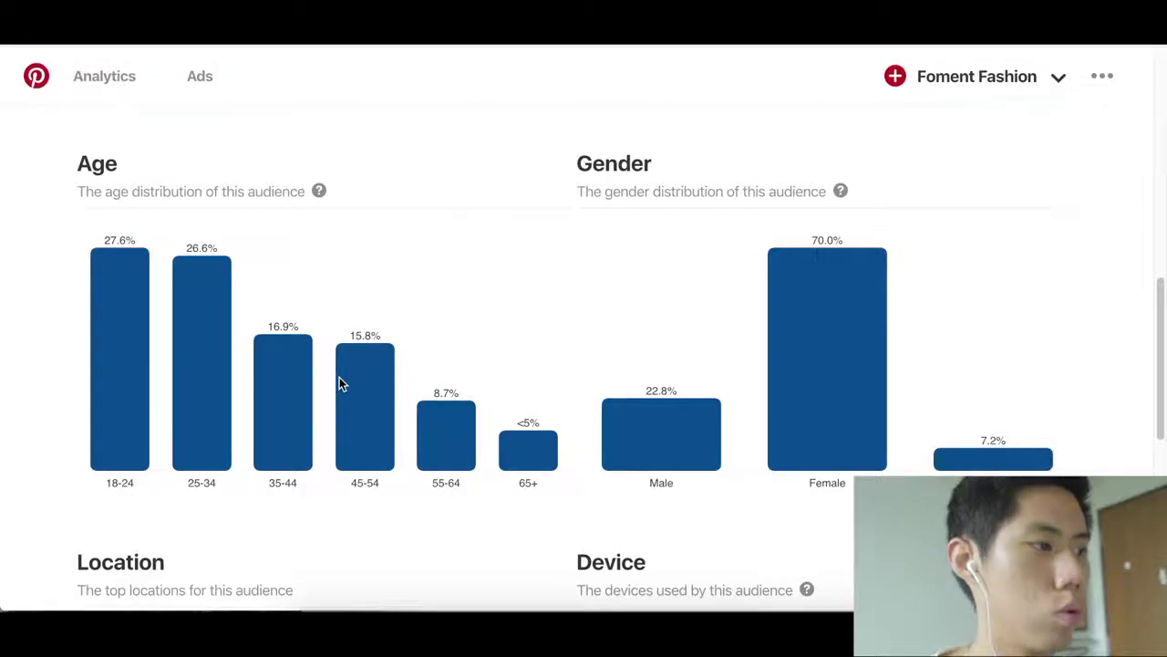
Scroll through the Location and Device audience insights and back to the top.
scroll(351, 366, down, 4)
scroll(350, 365, down, 1)
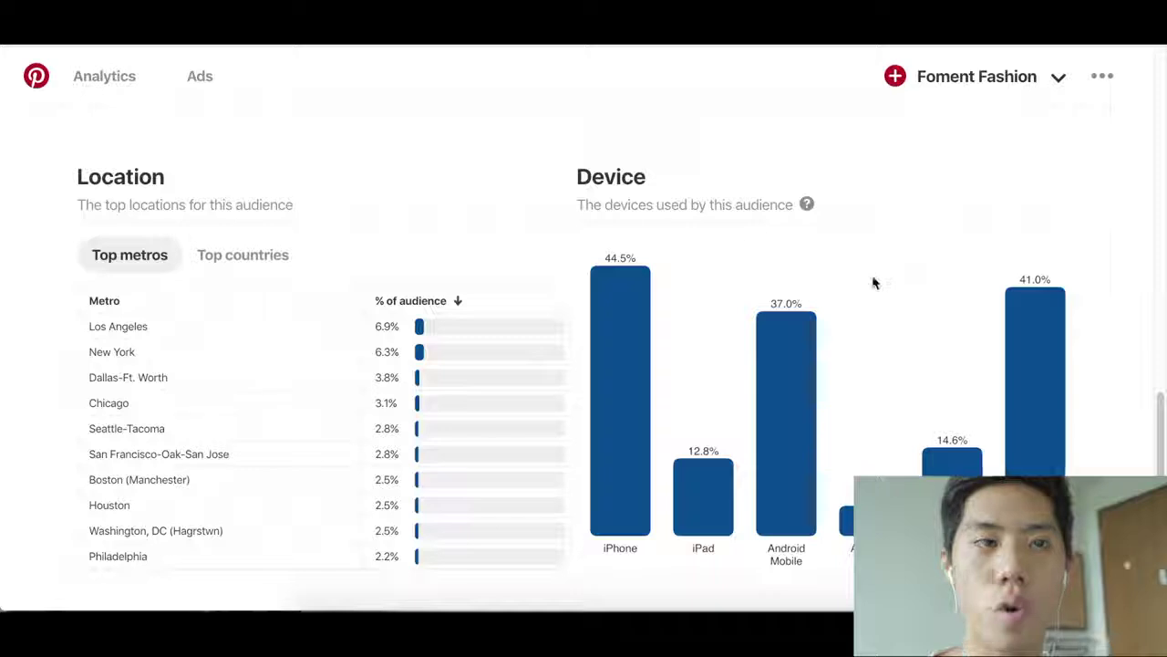
scroll(871, 284, down, 2)
scroll(803, 295, up, 10)
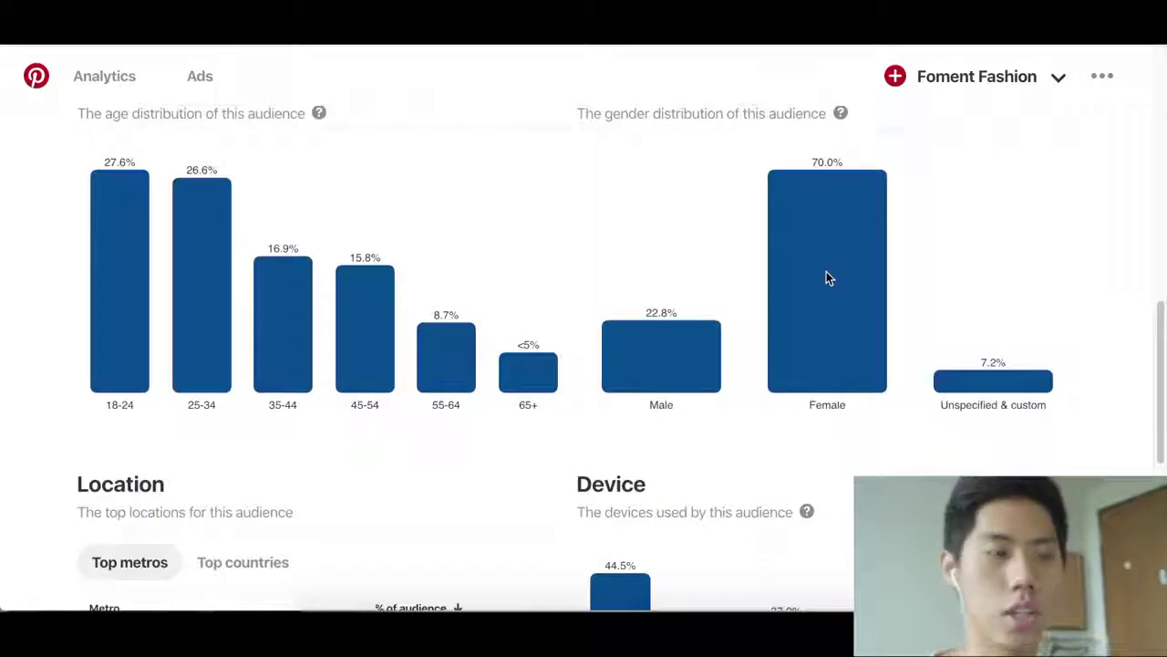
scroll(827, 294, up, 4)
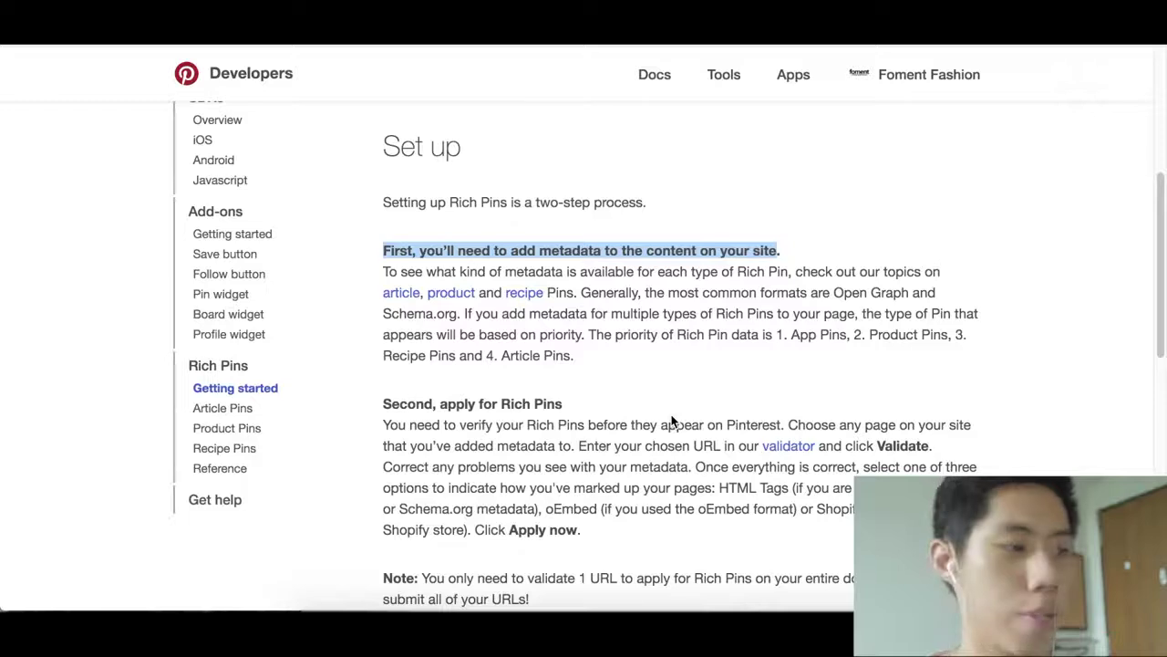
Paste the Foment Fashion watch product URL into the Rich Pins Validator and validate it.
scroll(672, 420, down, 1)
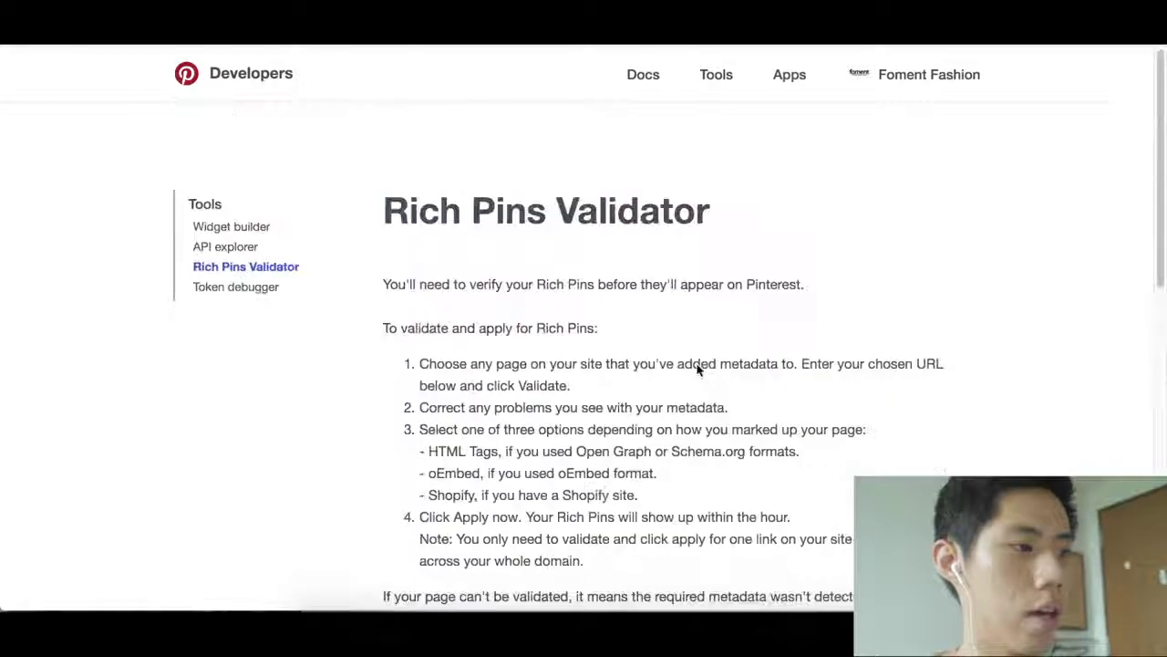
scroll(692, 314, down, 4)
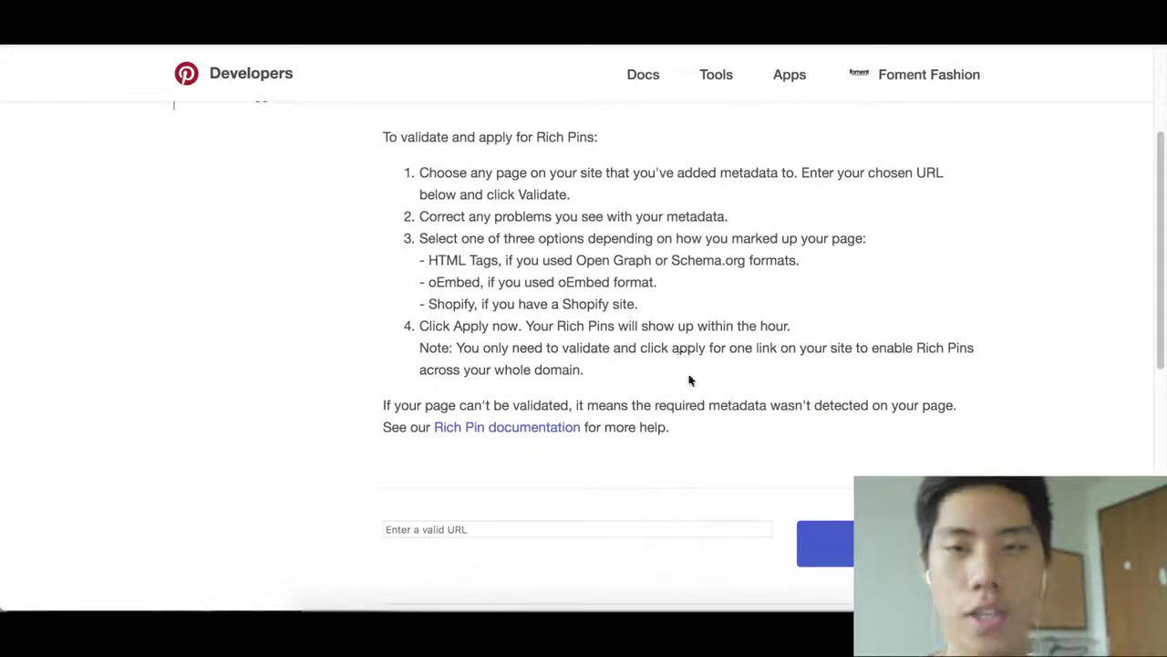
scroll(679, 349, up, 4)
scroll(724, 362, down, 1)
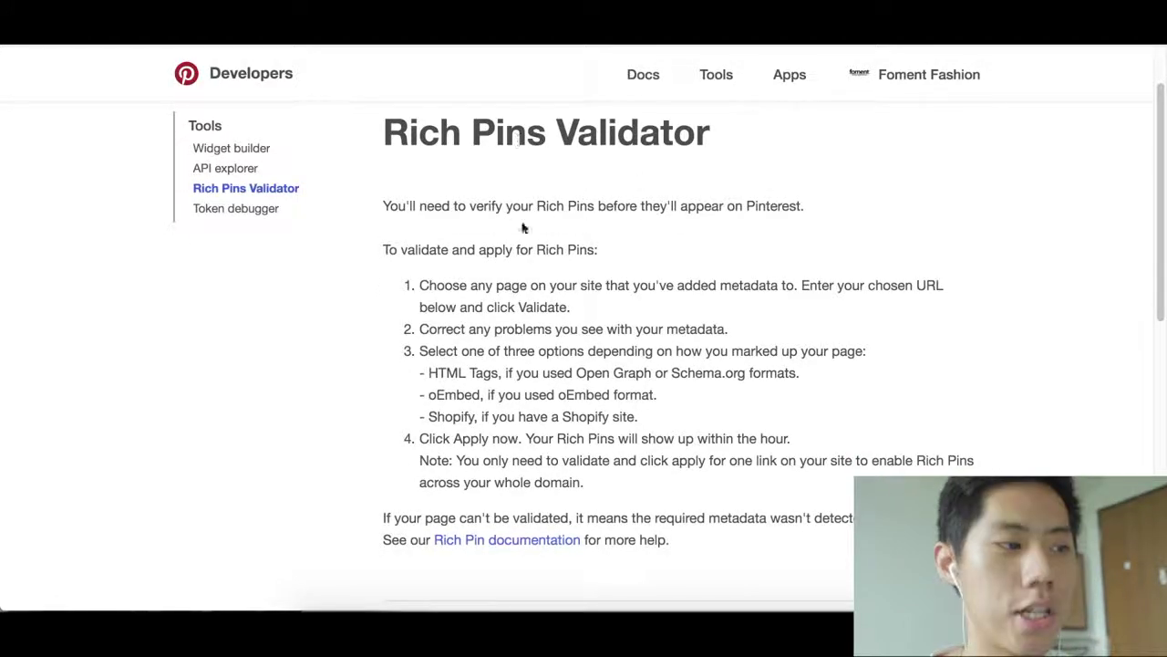
scroll(624, 433, down, 8)
click(481, 273)
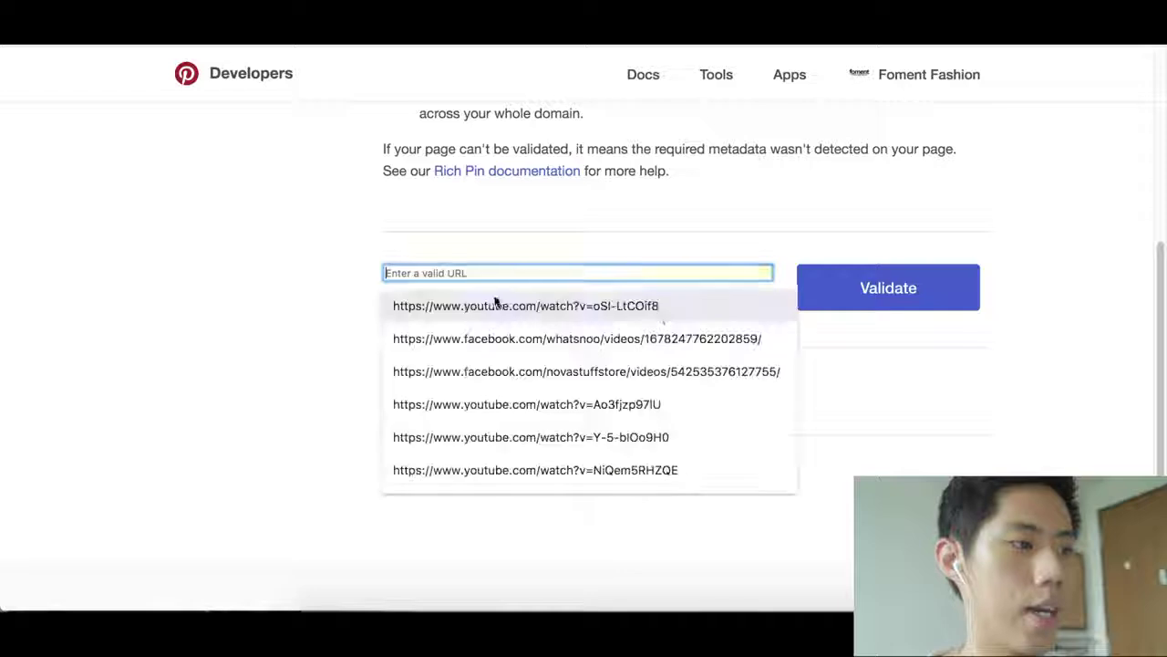
text(https://fomentfashion.com/collections/watches-1/products/dressdown-silver)
scroll(818, 237, up, 3)
click(886, 435)
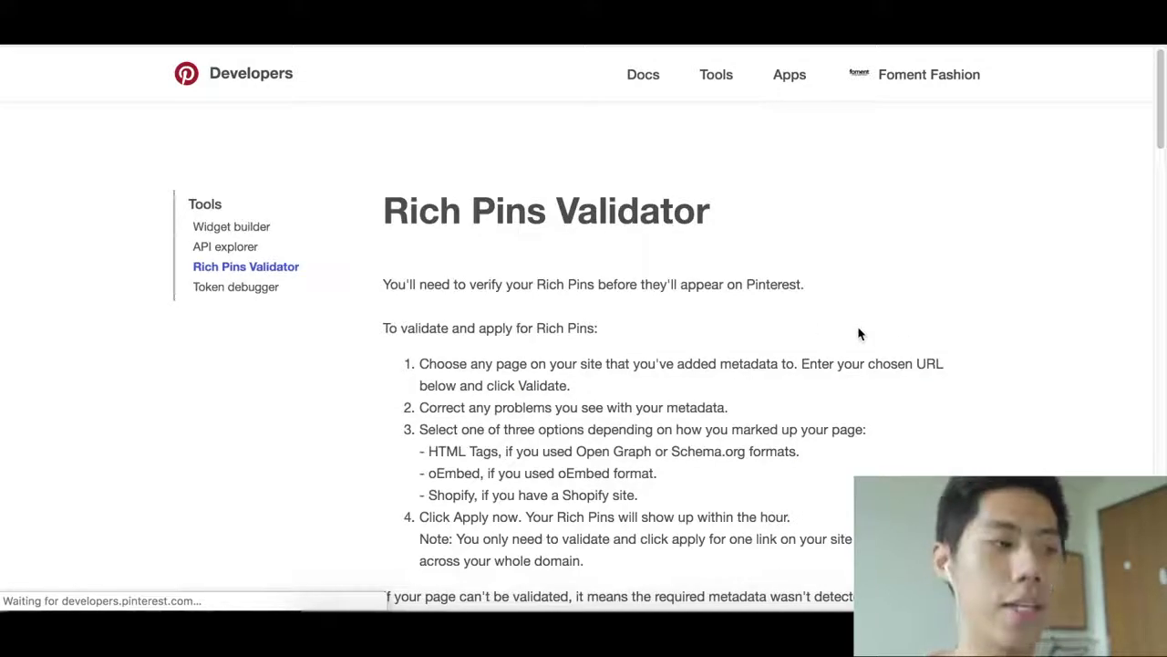
Review the validation results: Dressdown Silver, In Stock, price 170.0 USD, rich pins approved.
scroll(841, 324, down, 5)
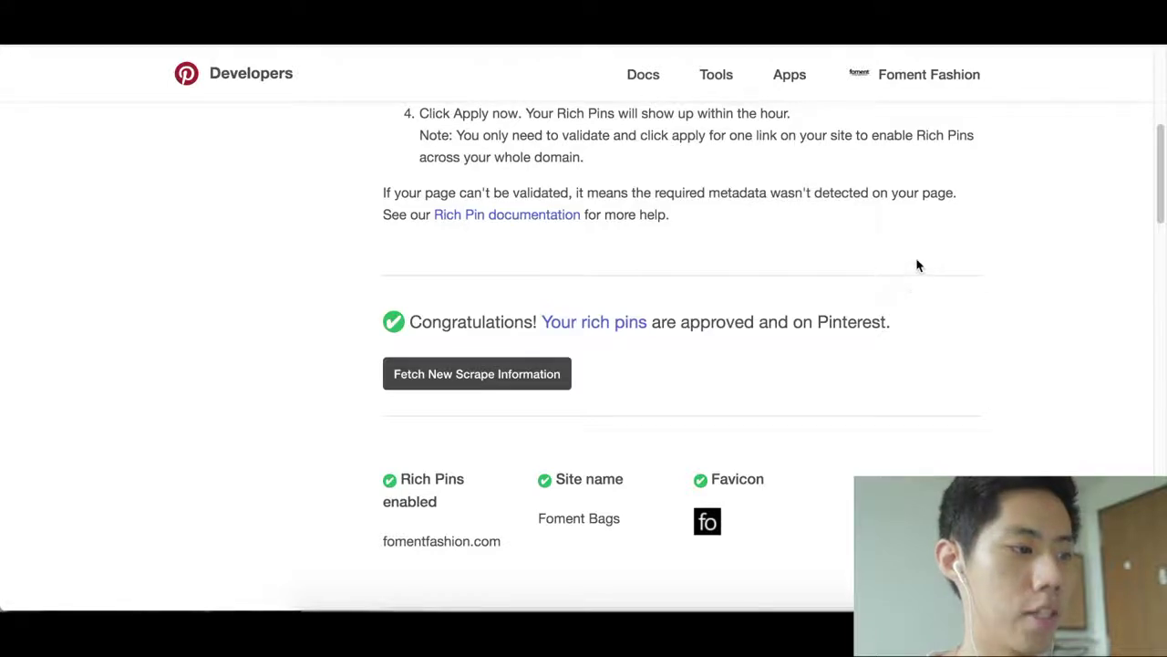
scroll(833, 342, down, 4)
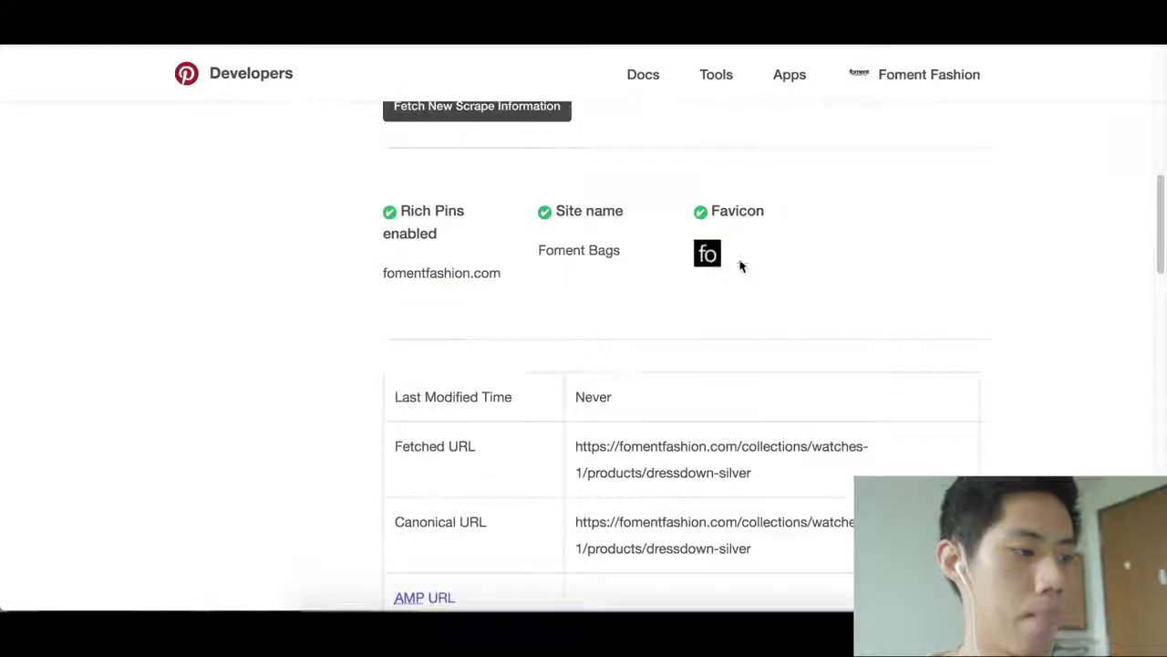
scroll(561, 264, down, 10)
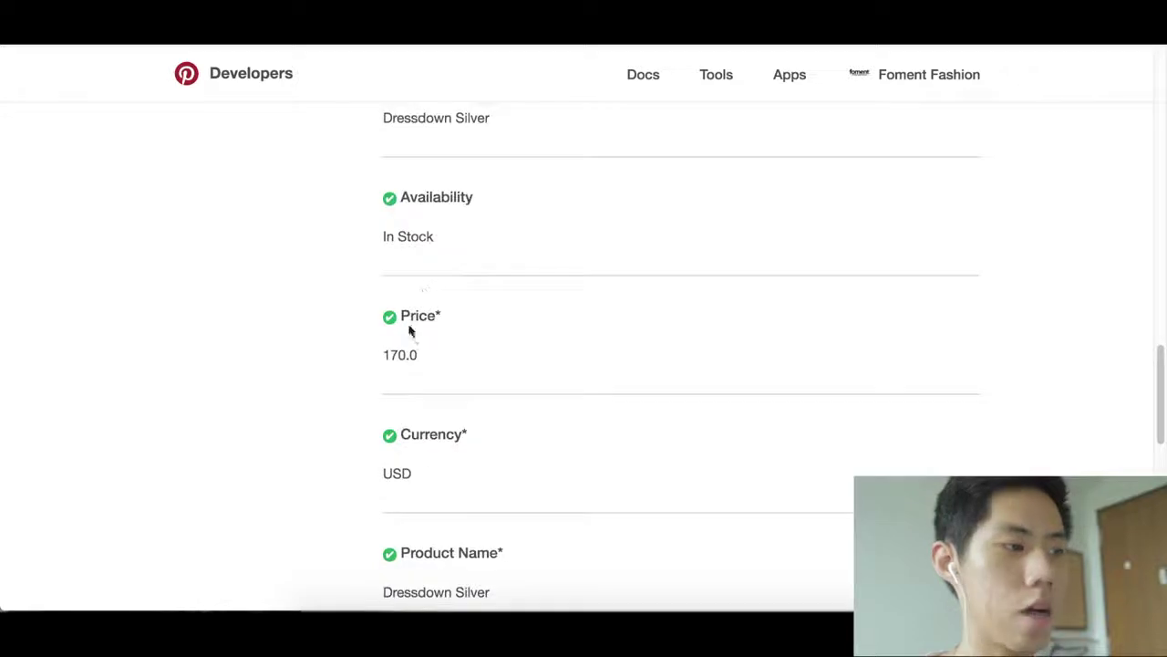
scroll(422, 358, down, 3)
scroll(432, 338, down, 1)
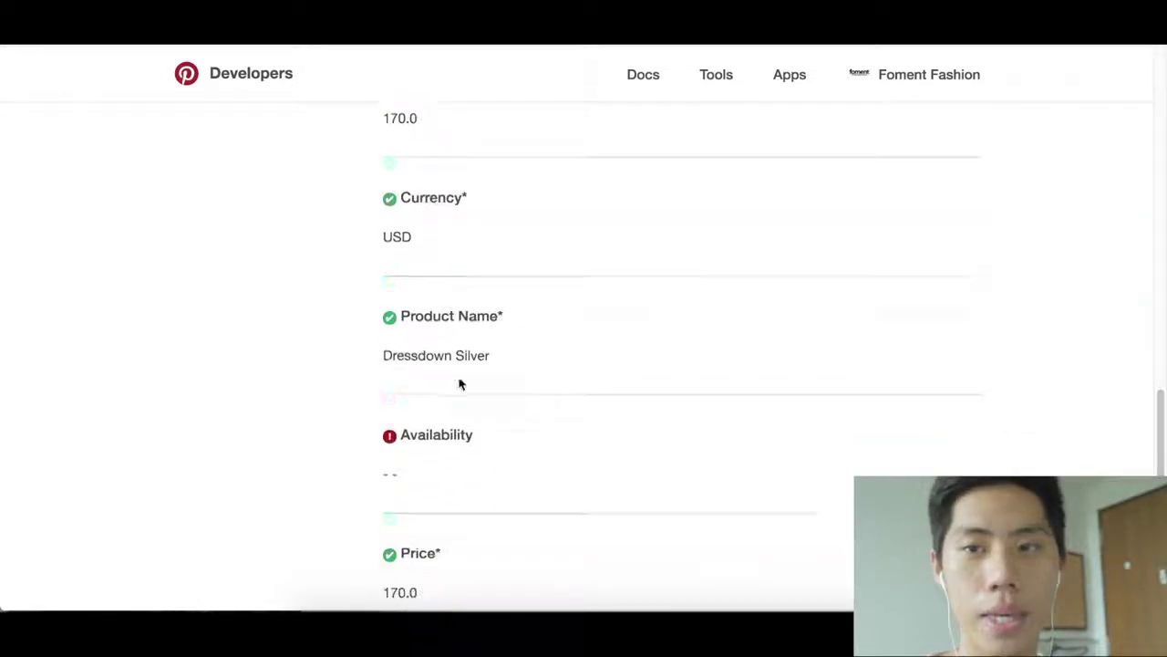
scroll(429, 498, down, 6)
scroll(470, 380, up, 8)
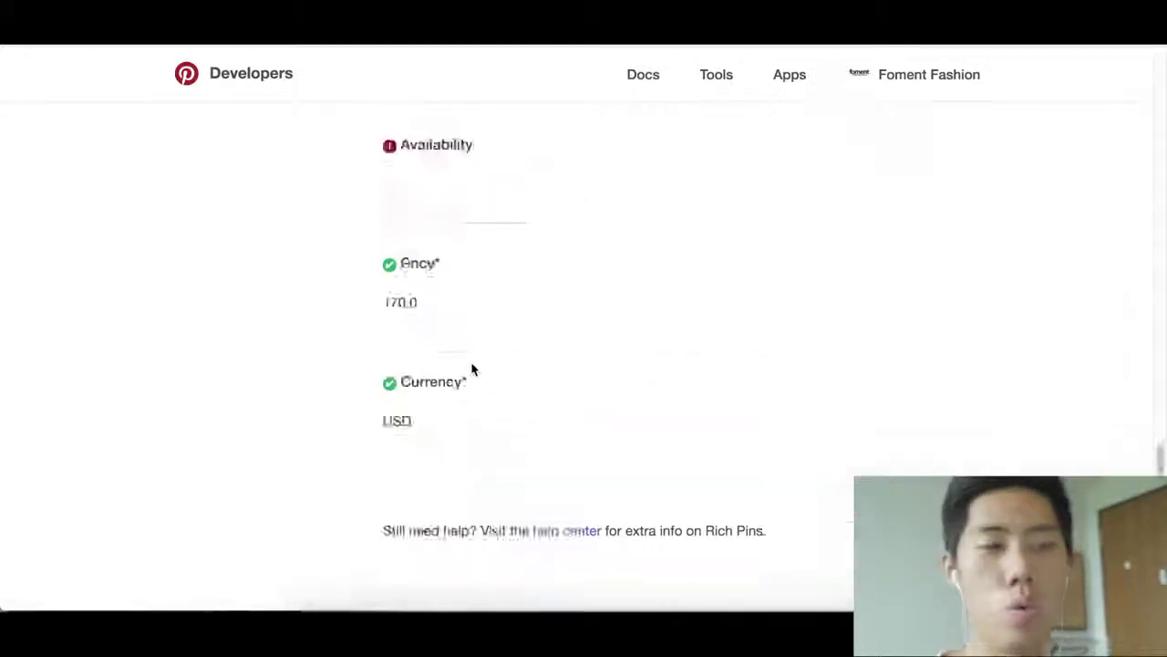
scroll(471, 365, up, 5)
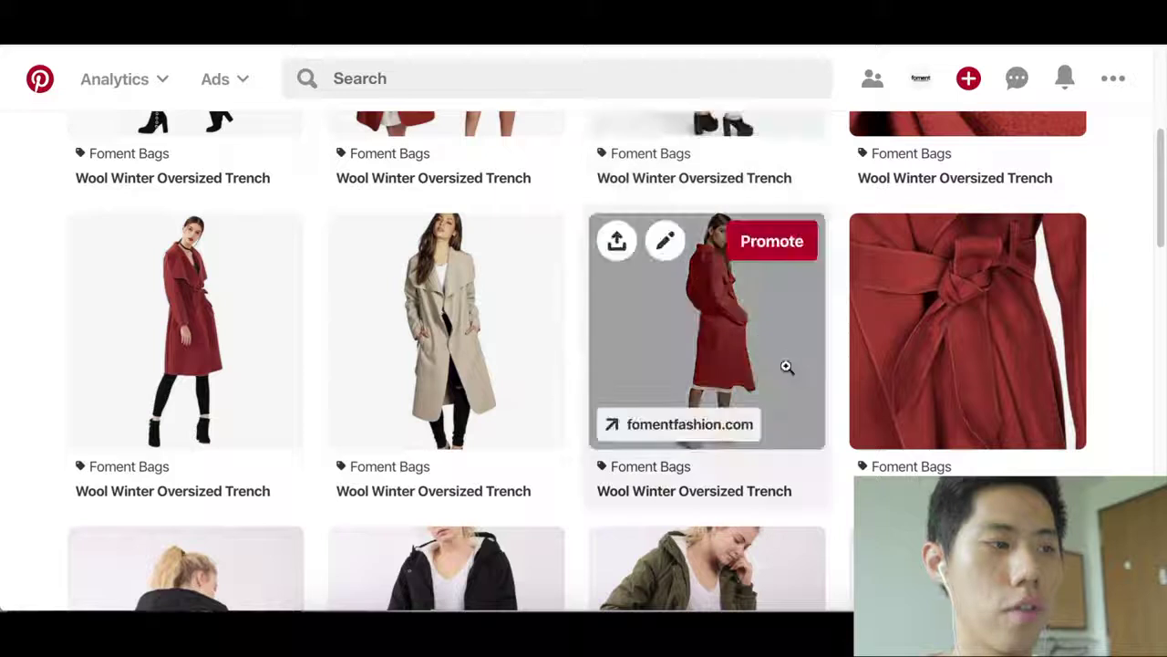
Open the LADY Wool Winter blend Oversized Trench pin priced $33.86–$100.
scroll(799, 355, up, 1)
scroll(806, 357, up, 4)
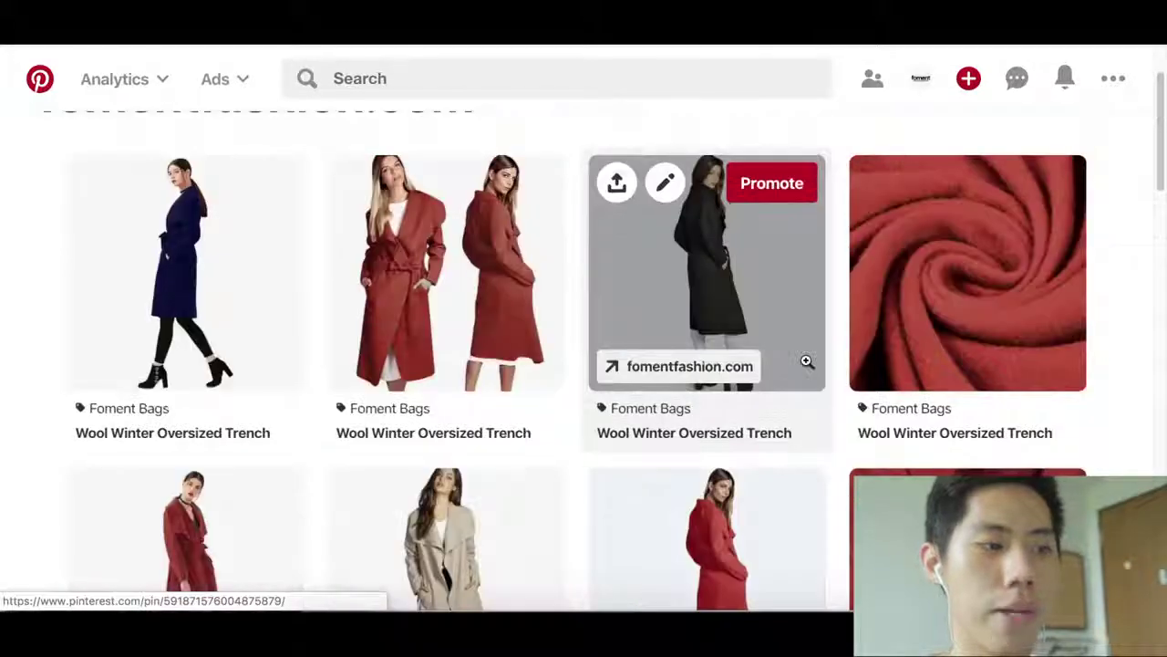
click(744, 286)
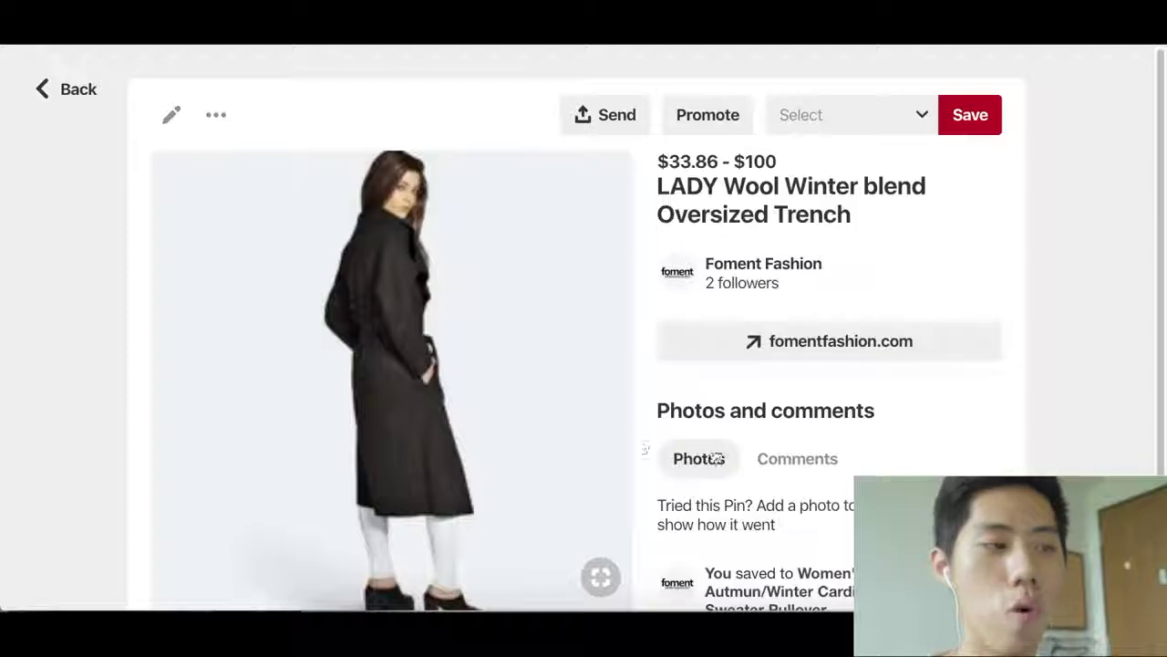